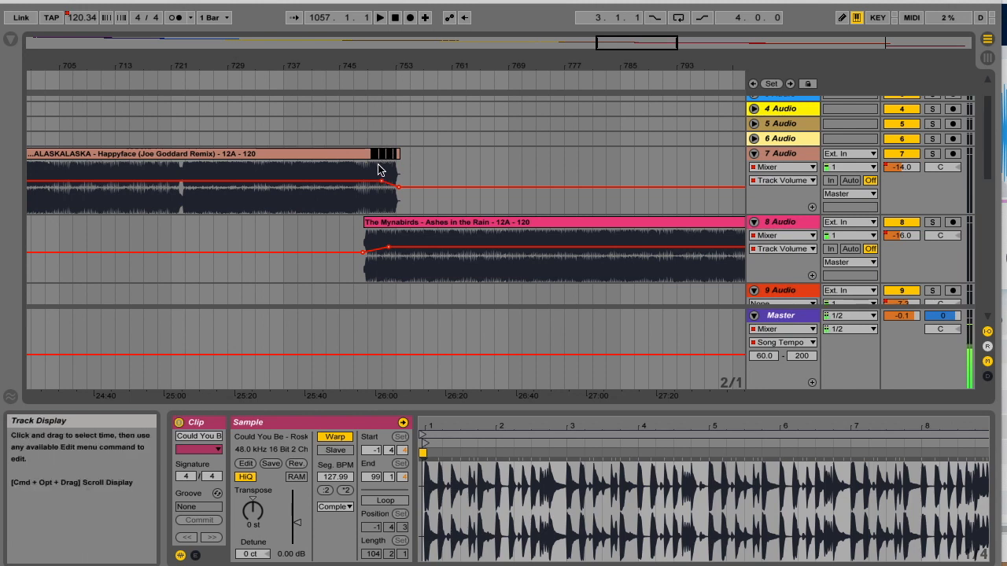
Examine the overlaps and volume fades between the Happyface, Ashes in the Rain and bosq_cant_seem_to_hide clips
{"action": "left_click_drag", "start_coordinate": [366, 80], "coordinate": [382, 126]}
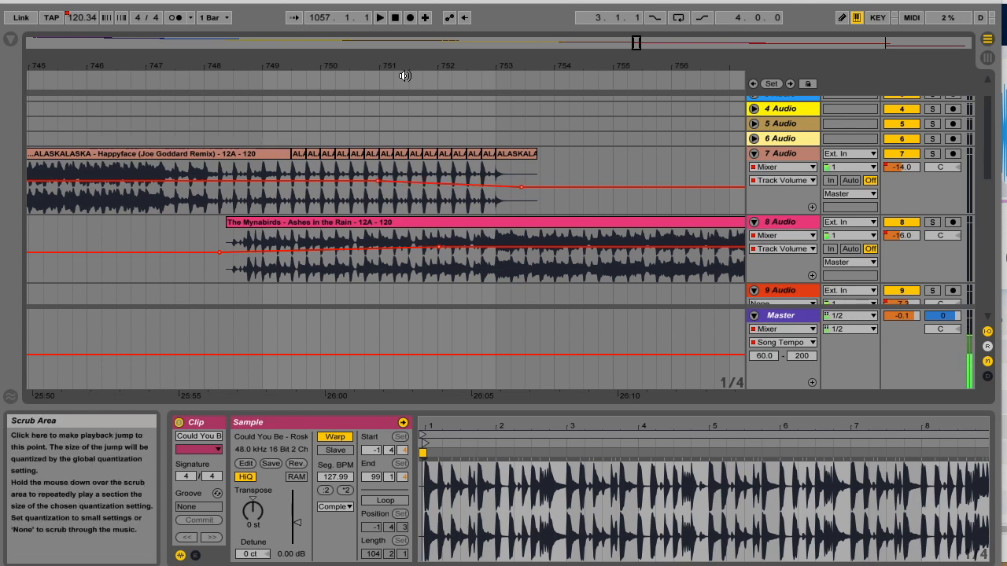
{"action": "left_click_drag", "start_coordinate": [426, 62], "coordinate": [220, 18]}
{"action": "left_click_drag", "start_coordinate": [206, 75], "coordinate": [336, 242]}
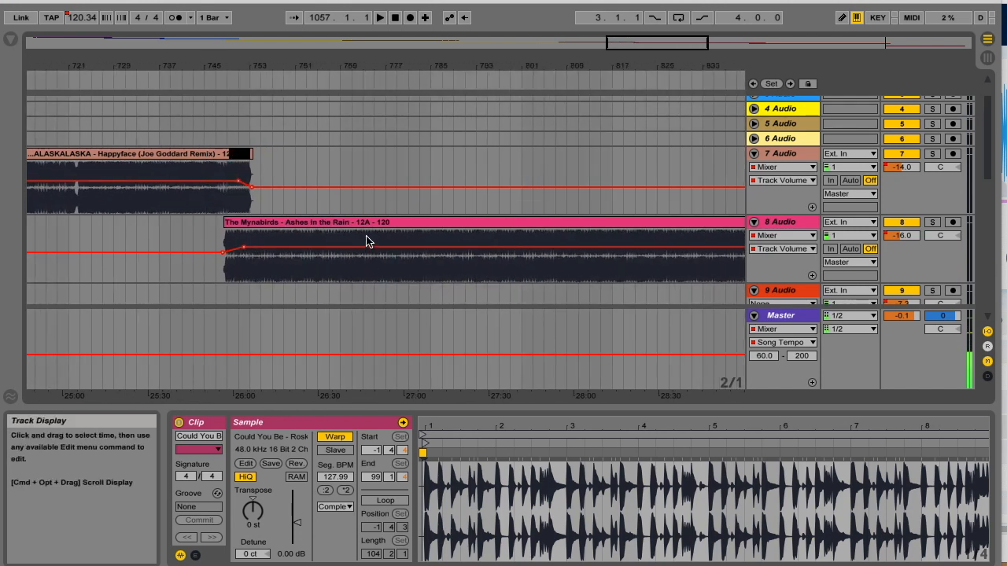
{"action": "left_click_drag", "start_coordinate": [472, 64], "coordinate": [10, 64]}
{"action": "left_click_drag", "start_coordinate": [480, 66], "coordinate": [214, 34]}
{"action": "scroll", "coordinate": [348, 229], "scroll_direction": "down", "scroll_amount": 2}
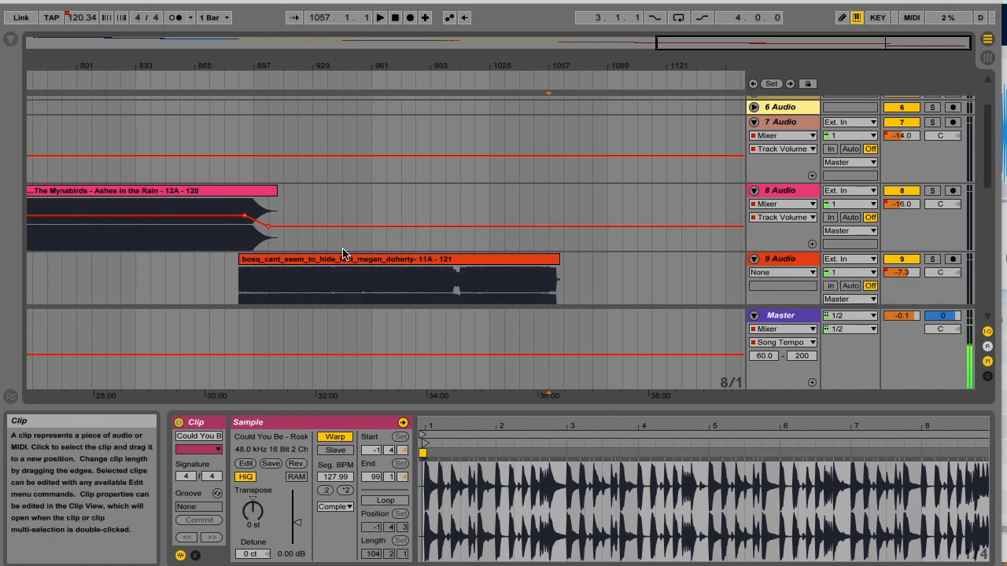
{"action": "left_click_drag", "start_coordinate": [259, 63], "coordinate": [330, 291]}
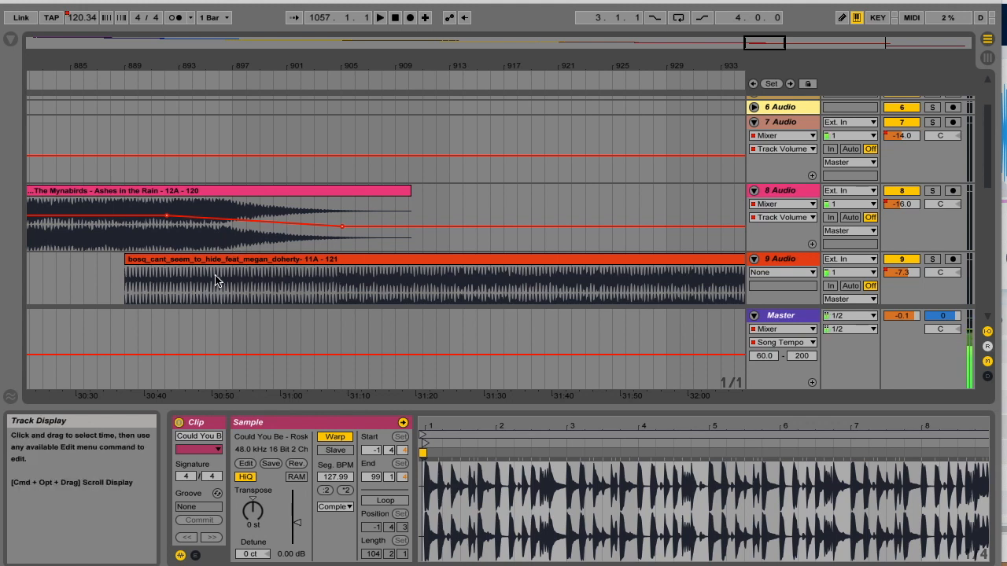
{"action": "left_click_drag", "start_coordinate": [507, 72], "coordinate": [549, 266]}
{"action": "left_click_drag", "start_coordinate": [579, 63], "coordinate": [472, 184]}
{"action": "left_click_drag", "start_coordinate": [441, 65], "coordinate": [574, 6]}
{"action": "scroll", "coordinate": [619, 170], "scroll_direction": "down", "scroll_amount": 5}
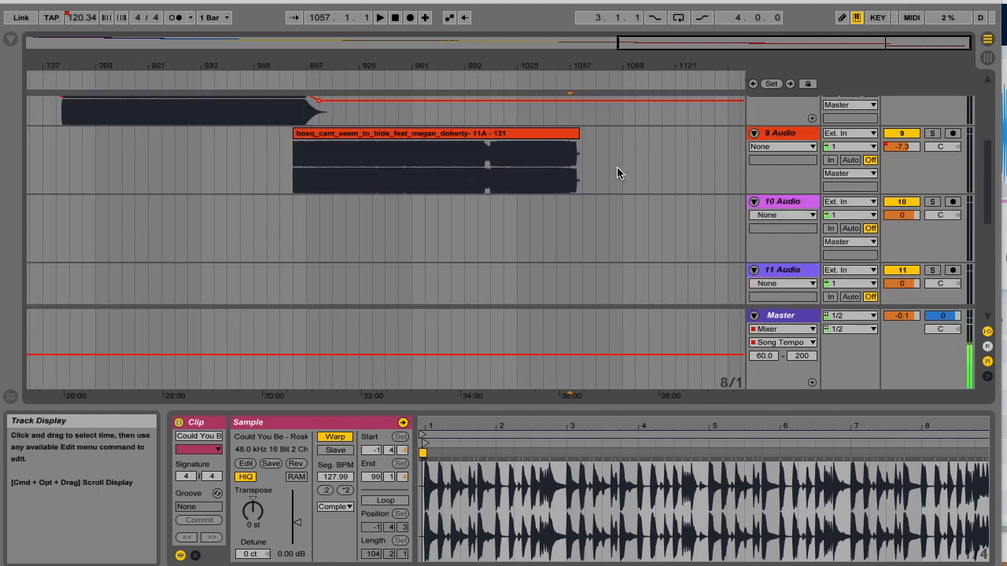
{"action": "scroll", "coordinate": [617, 170], "scroll_direction": "up", "scroll_amount": 3}
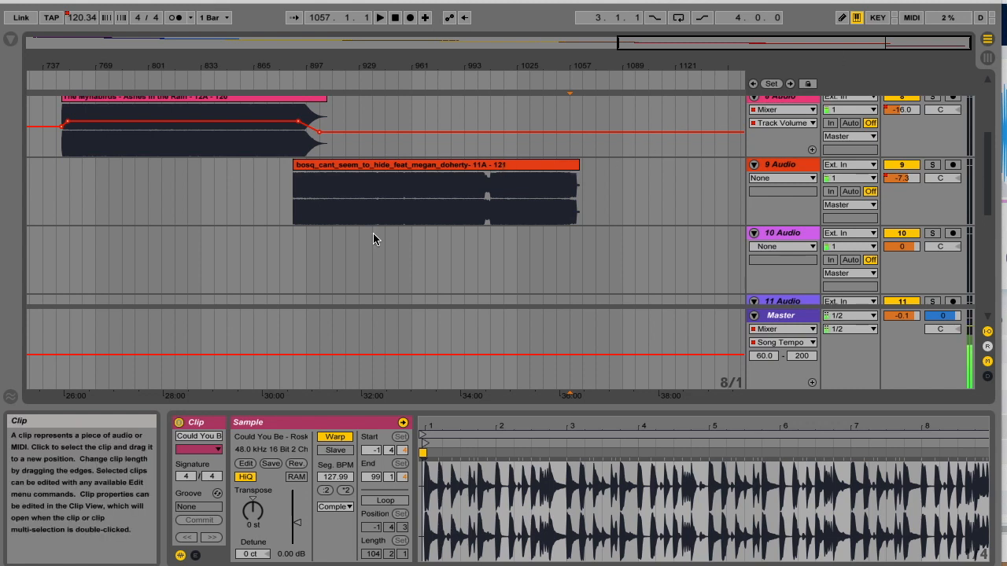
Switch to Mixed In Key to check the key and tempo of Could You Be, and return to the Ableton Live arrangement
{"action": "left_click", "coordinate": [1002, 6]}
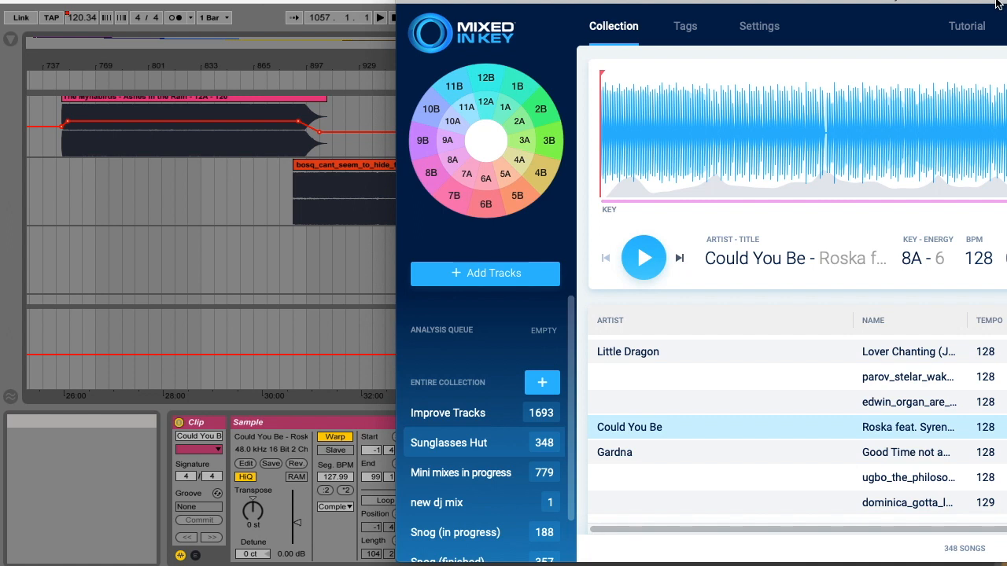
{"action": "left_click_drag", "start_coordinate": [997, 3], "coordinate": [628, 1]}
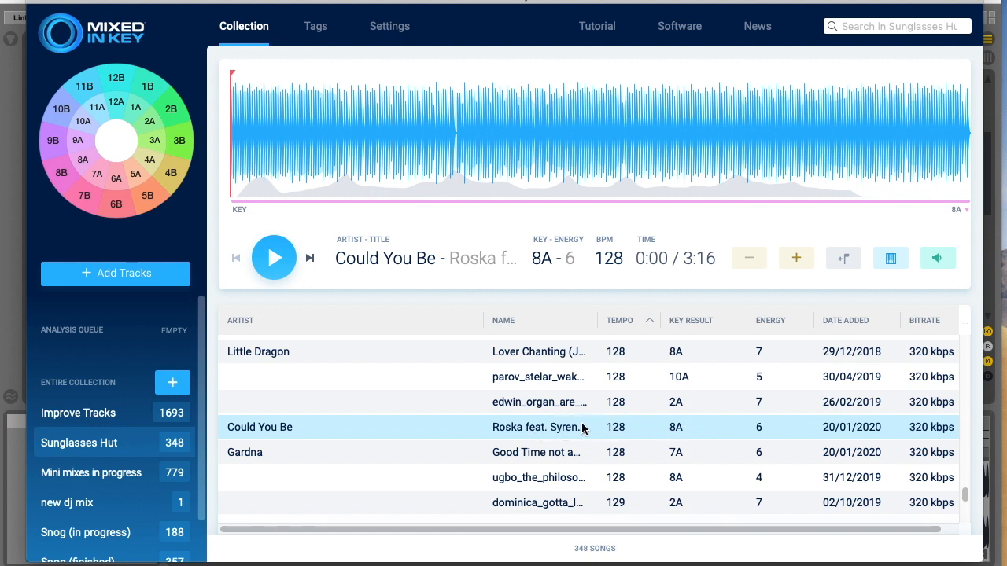
{"action": "left_click_drag", "start_coordinate": [297, 6], "coordinate": [981, 3]}
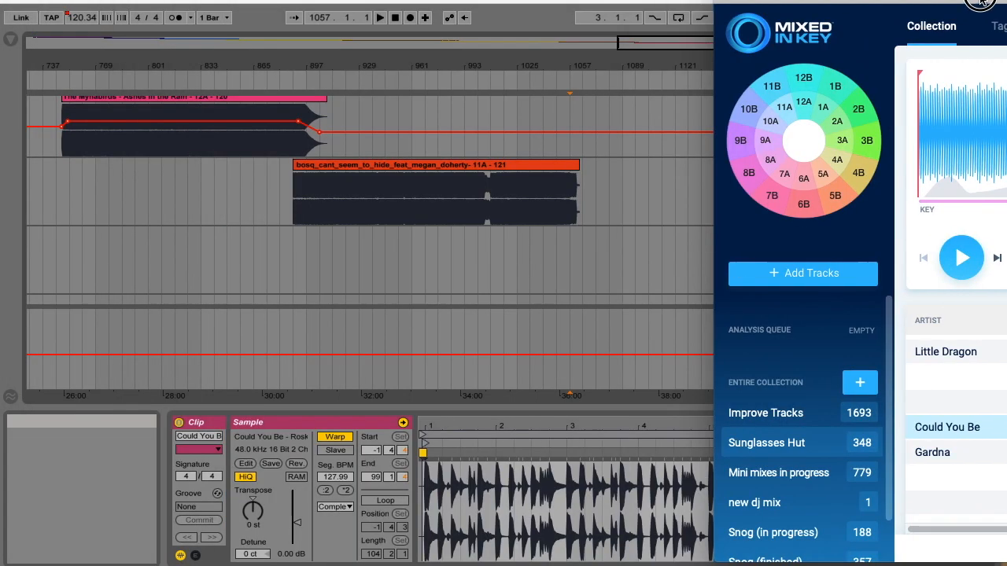
{"action": "left_click_drag", "start_coordinate": [975, 427], "coordinate": [772, 338]}
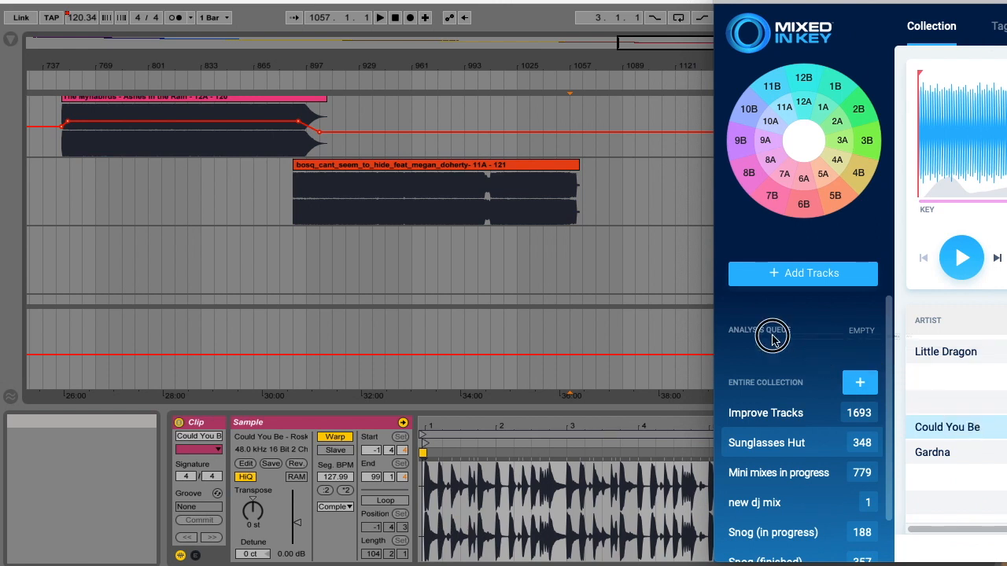
{"action": "left_click", "coordinate": [632, 263]}
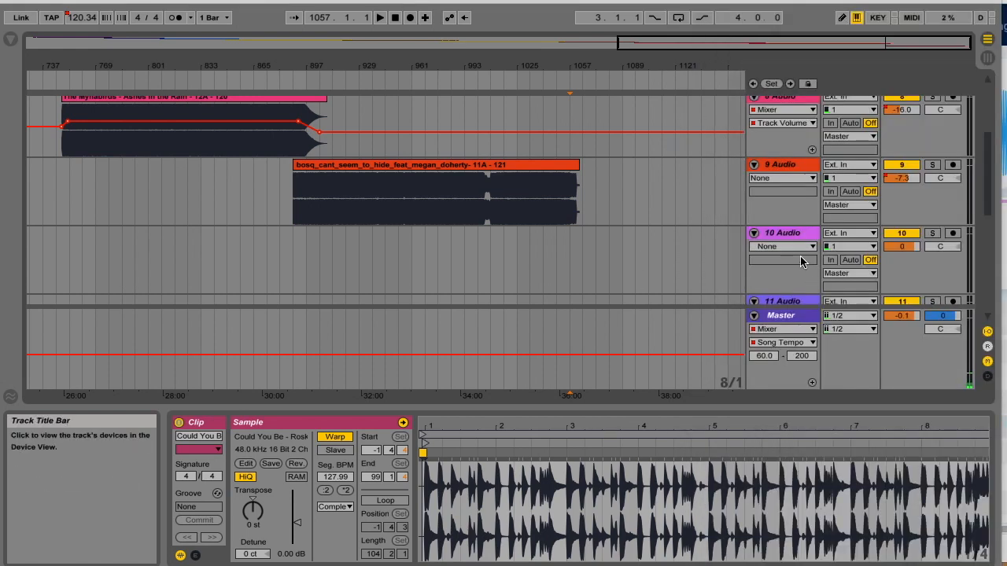
Move the 12 Audio track holding the Could You Be clip up to directly below 9 Audio
{"action": "scroll", "coordinate": [801, 256], "scroll_direction": "down", "scroll_amount": 3}
{"action": "left_click_drag", "start_coordinate": [800, 291], "coordinate": [798, 156]}
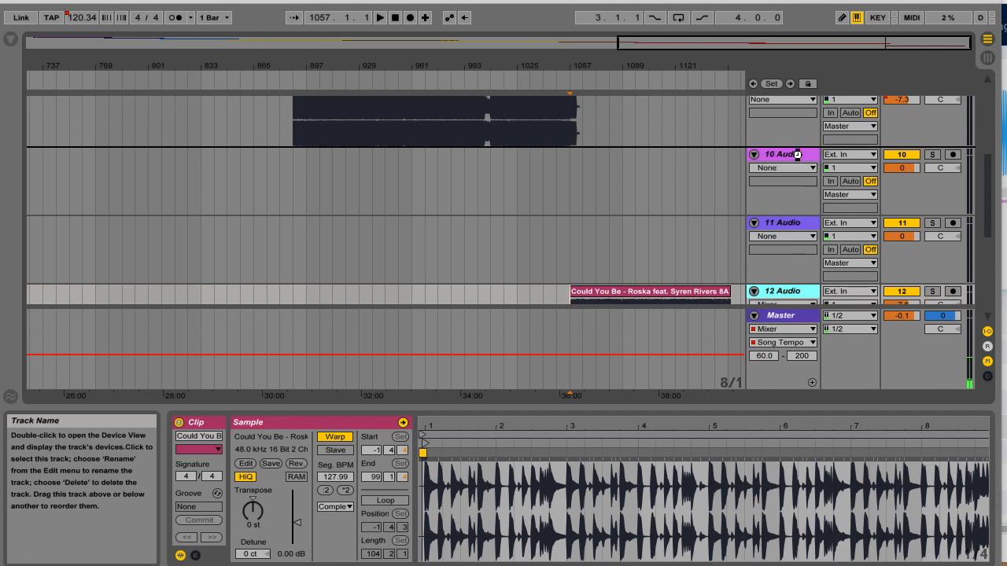
{"action": "scroll", "coordinate": [646, 165], "scroll_direction": "up", "scroll_amount": 3}
Play the end of the bosq clip from about bar 1049, mark bar 1053 and stop playback
{"action": "left_click_drag", "start_coordinate": [592, 66], "coordinate": [593, 118]}
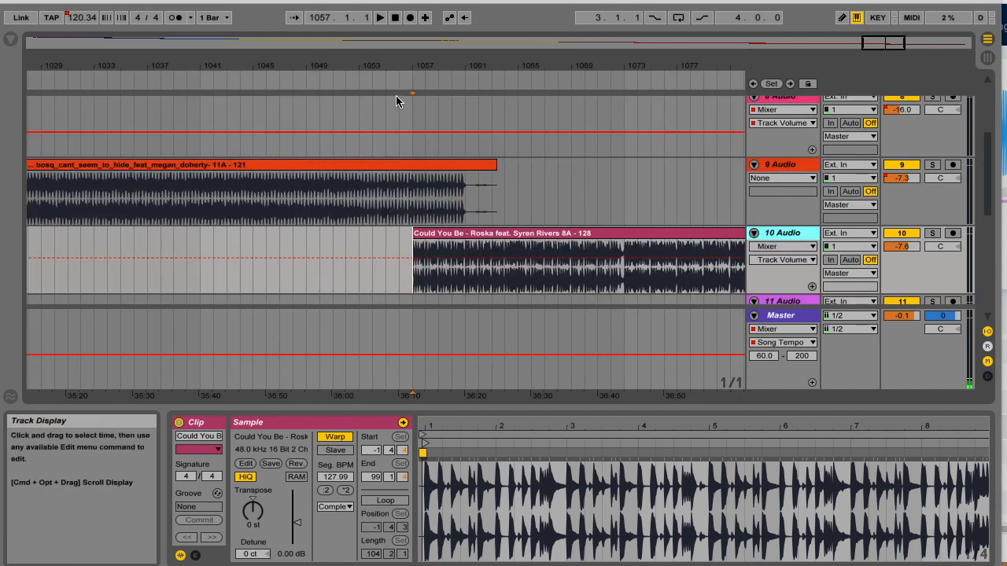
{"action": "left_click", "coordinate": [311, 83]}
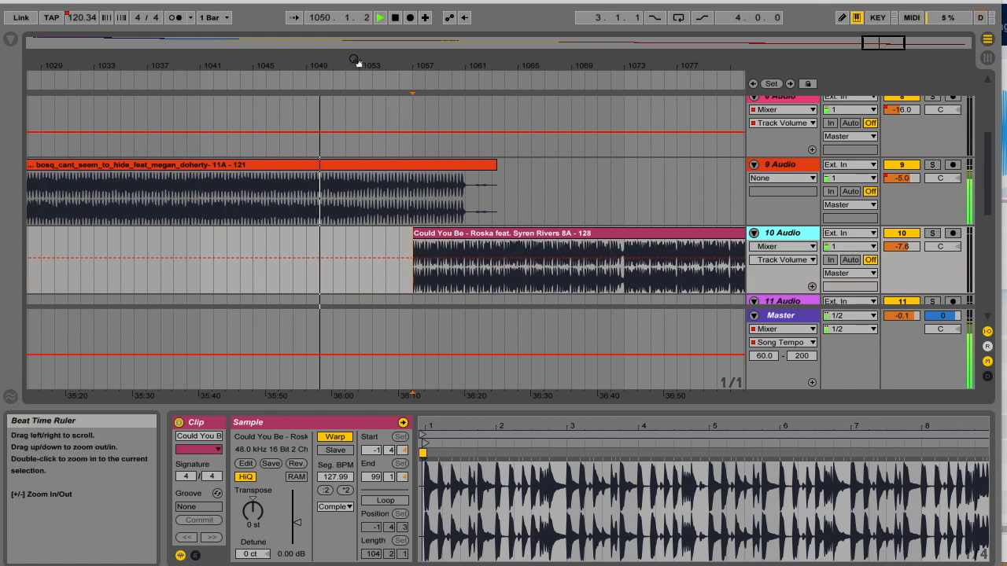
{"action": "left_click_drag", "start_coordinate": [356, 61], "coordinate": [356, 110]}
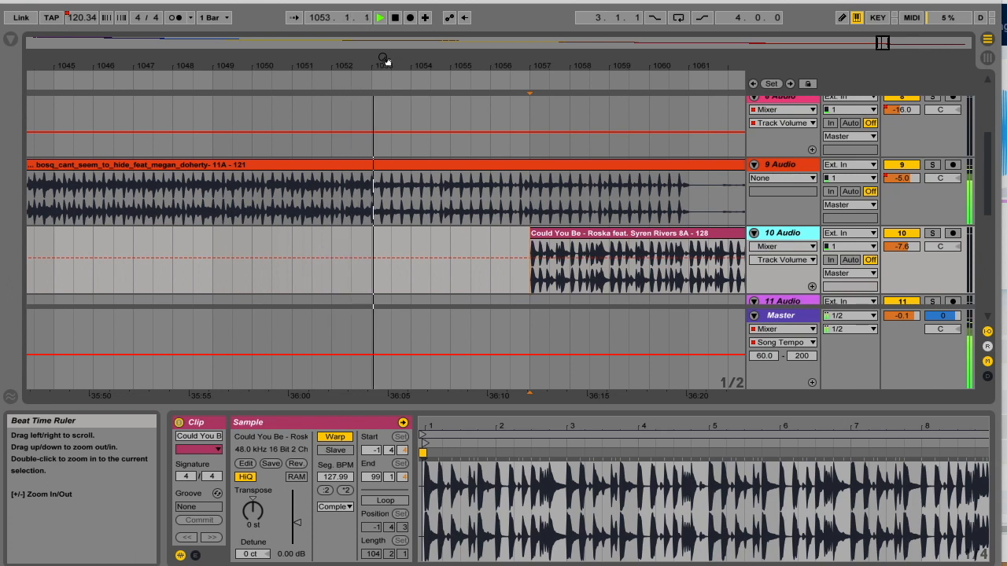
{"action": "left_click", "coordinate": [371, 124]}
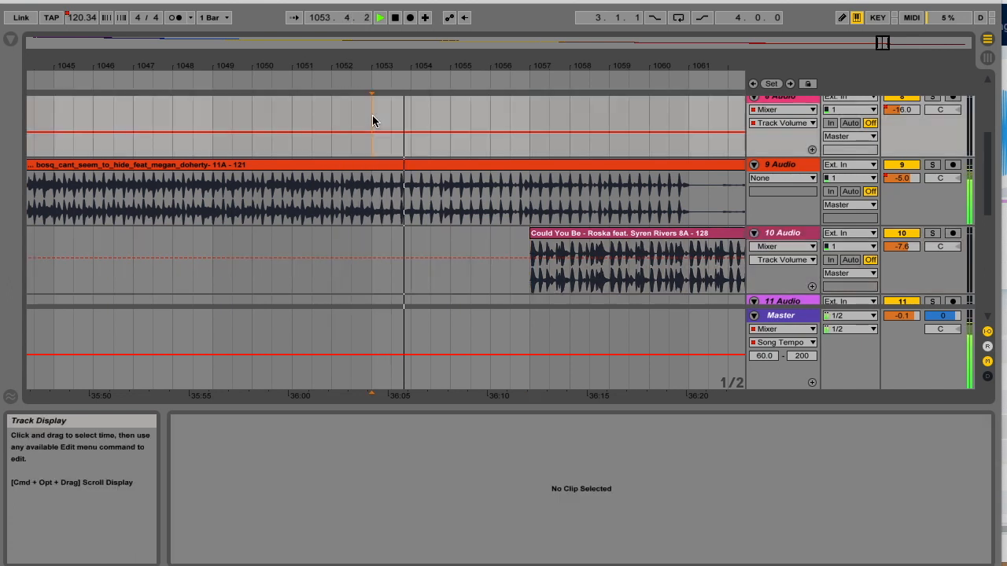
{"action": "left_click", "coordinate": [396, 19]}
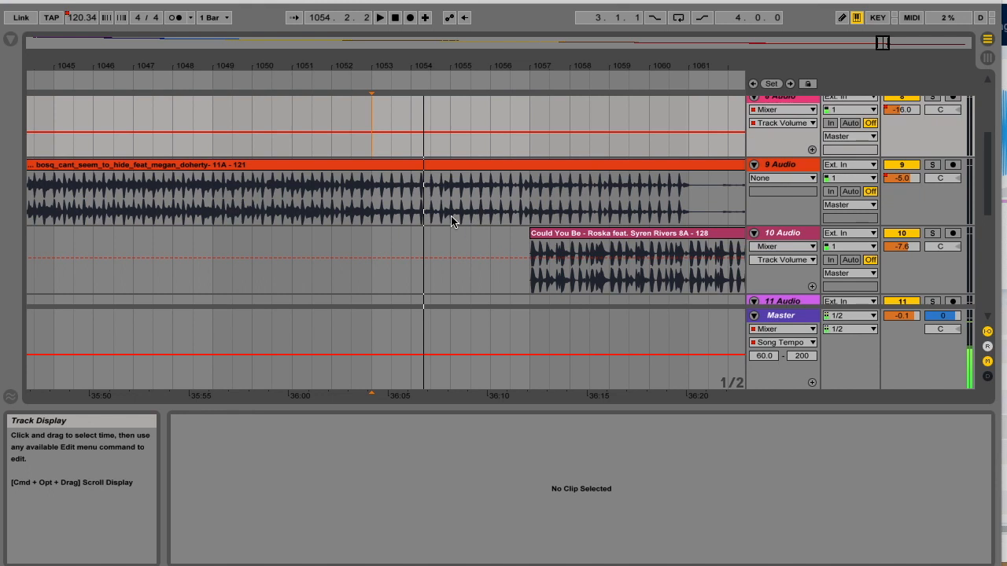
Mute 9 Audio, play the Could You Be clip and set its start marker to 1.1.1 on the first beat
{"action": "left_click", "coordinate": [619, 235]}
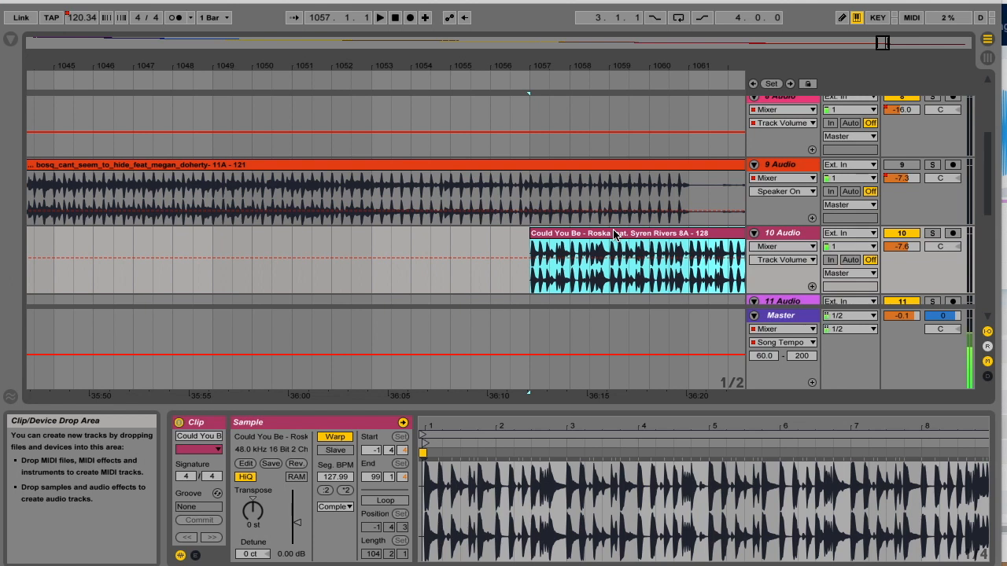
{"action": "key", "text": "space"}
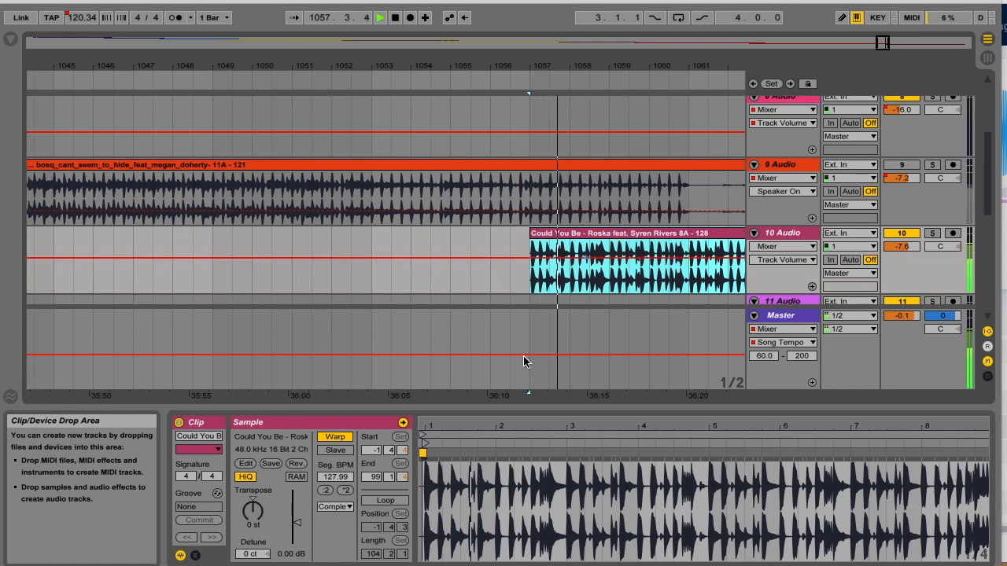
{"action": "left_click_drag", "start_coordinate": [428, 423], "coordinate": [462, 507]}
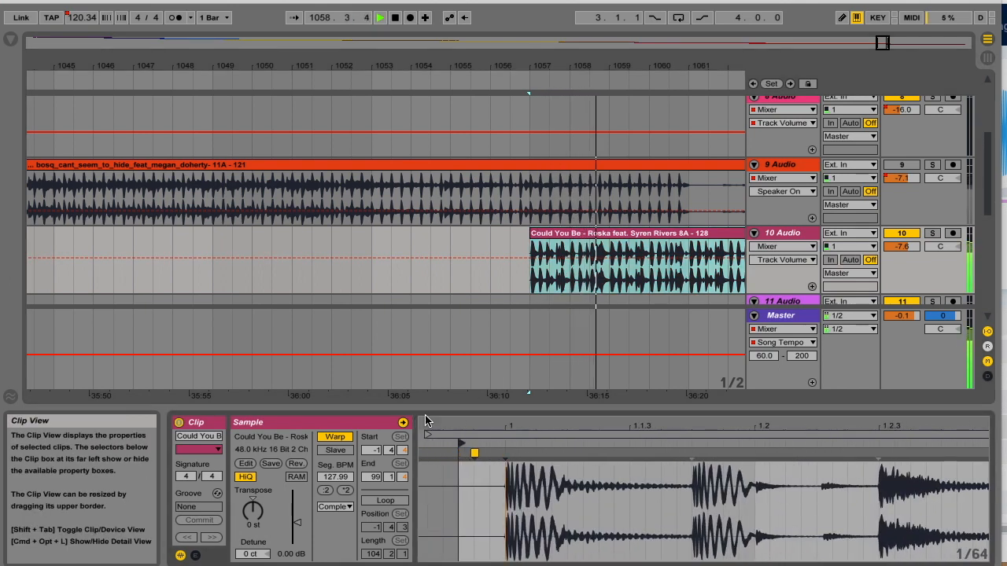
{"action": "left_click_drag", "start_coordinate": [464, 443], "coordinate": [507, 442]}
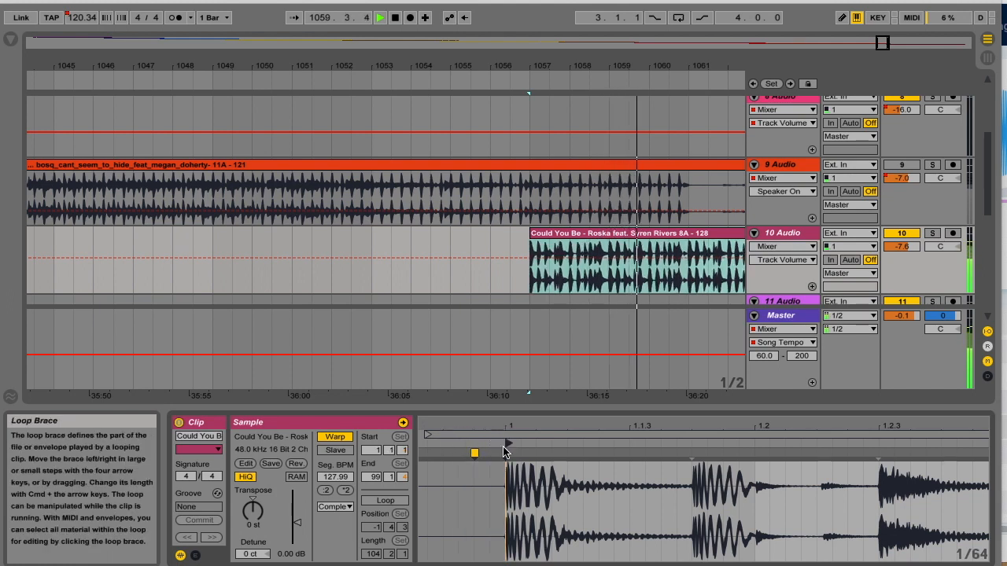
Set 1.1.1 at the first transient of the Could You Be sample and apply Warp From Here at that marker
{"action": "right_click", "coordinate": [504, 453]}
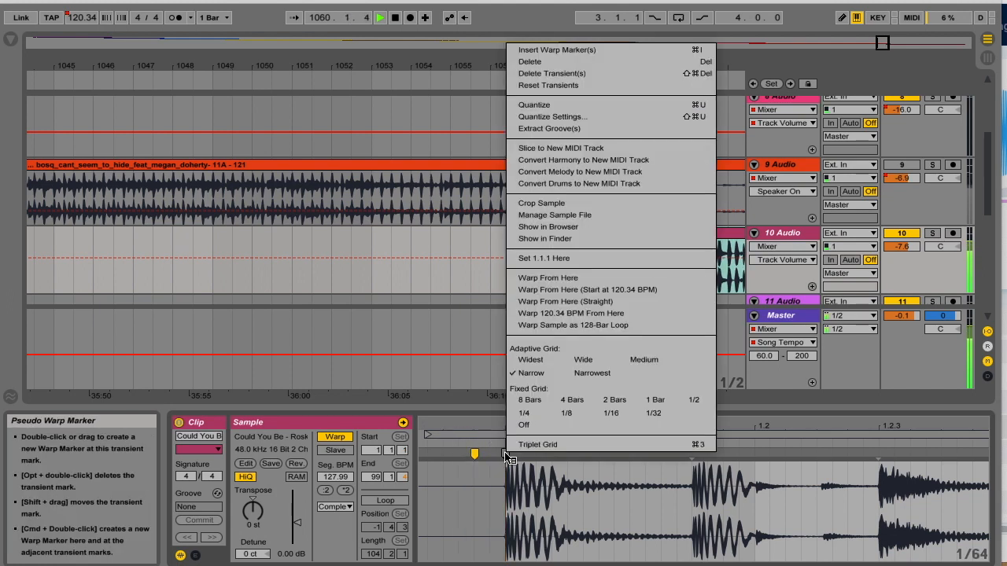
{"action": "left_click", "coordinate": [523, 260]}
{"action": "right_click", "coordinate": [505, 453]}
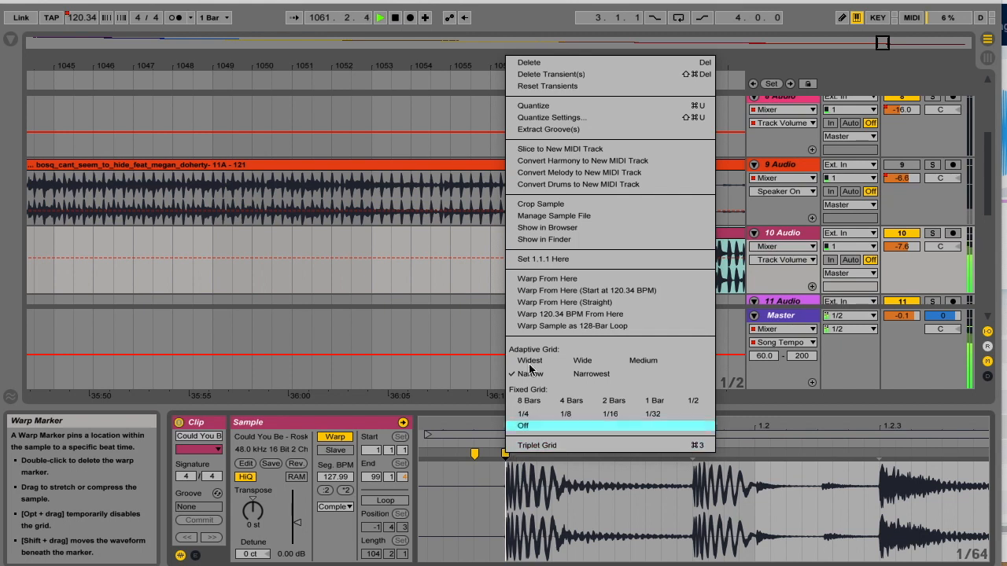
{"action": "left_click", "coordinate": [545, 279]}
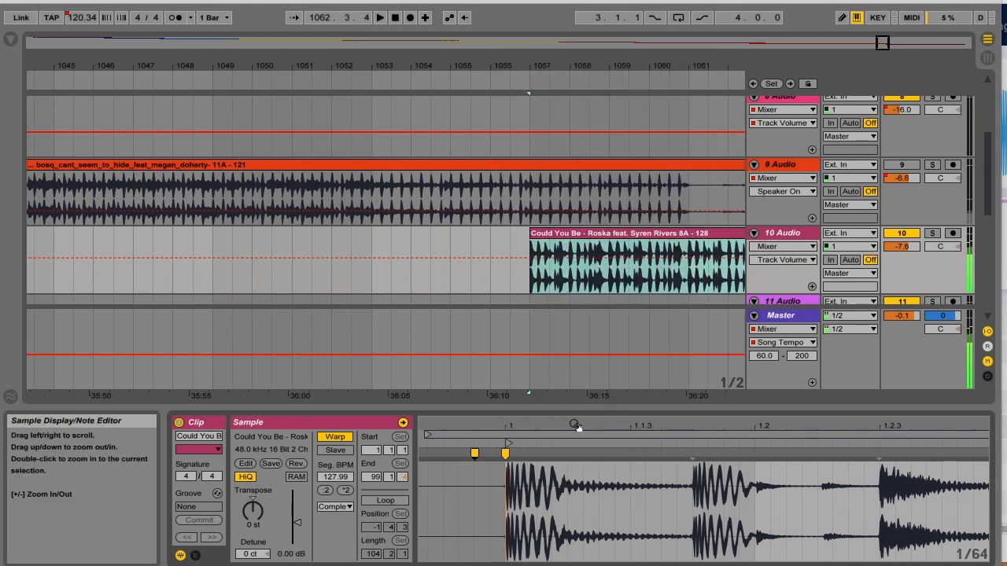
Play back the warped Could You Be clip and add a warp marker on the downbeat of bar 33
{"action": "left_click_drag", "start_coordinate": [523, 442], "coordinate": [445, 445]}
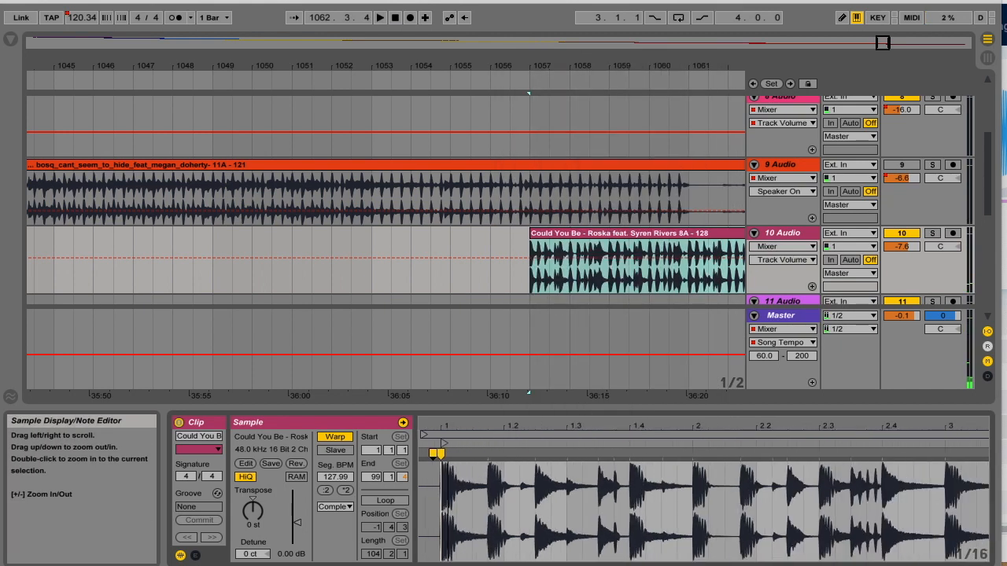
{"action": "key", "text": "space"}
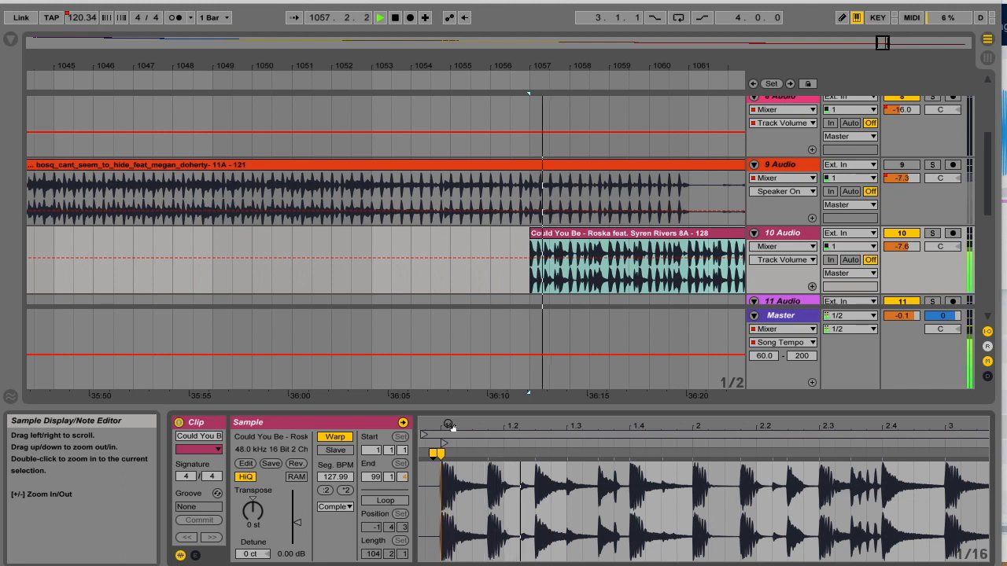
{"action": "left_click_drag", "start_coordinate": [610, 426], "coordinate": [437, 425]}
{"action": "left_click_drag", "start_coordinate": [499, 427], "coordinate": [443, 426]}
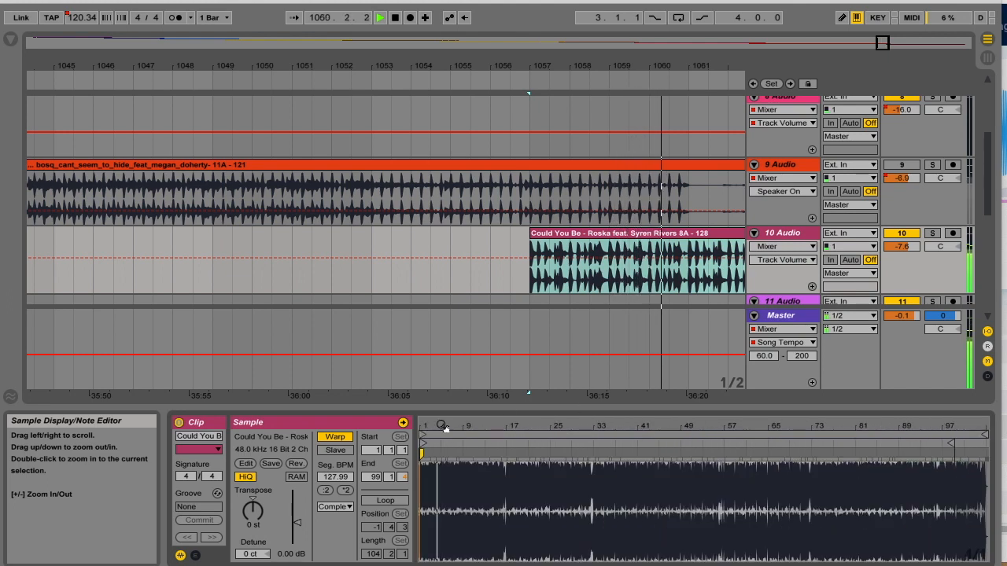
{"action": "left_click_drag", "start_coordinate": [593, 426], "coordinate": [595, 421]}
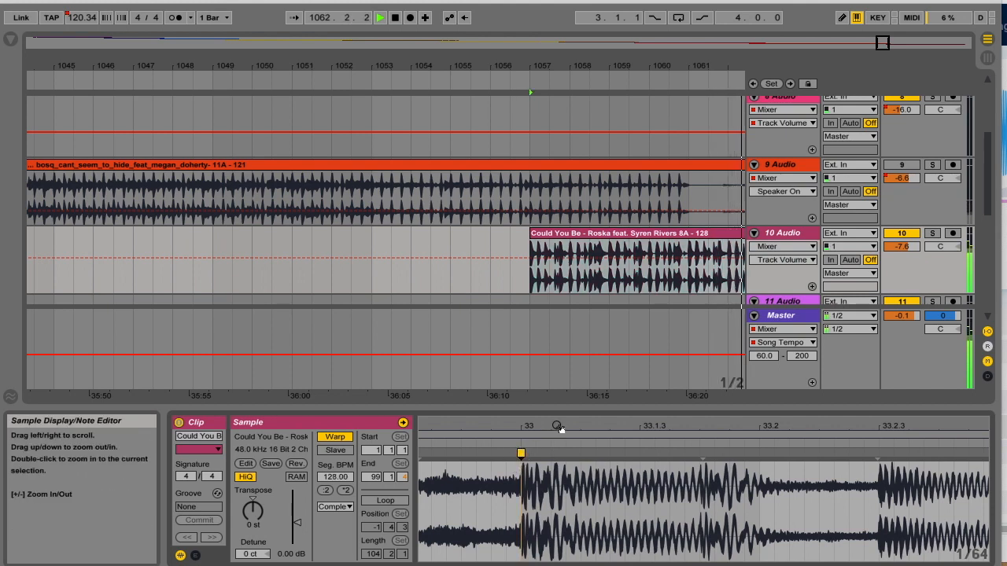
Add a warp marker on the downbeat of bar 73 in the Could You Be sample
{"action": "left_click_drag", "start_coordinate": [525, 430], "coordinate": [597, 427]}
{"action": "mouse_move", "coordinate": [815, 422]}
{"action": "left_mouse_down"}
{"action": "mouse_move", "coordinate": [815, 438]}
{"action": "mouse_move", "coordinate": [816, 422]}
{"action": "left_mouse_up"}
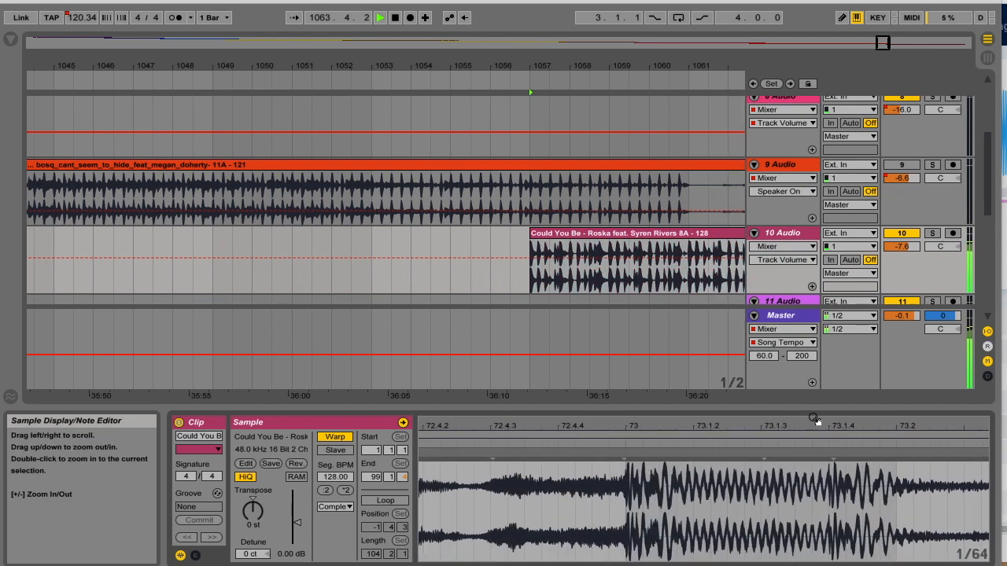
{"action": "double_click", "coordinate": [626, 455]}
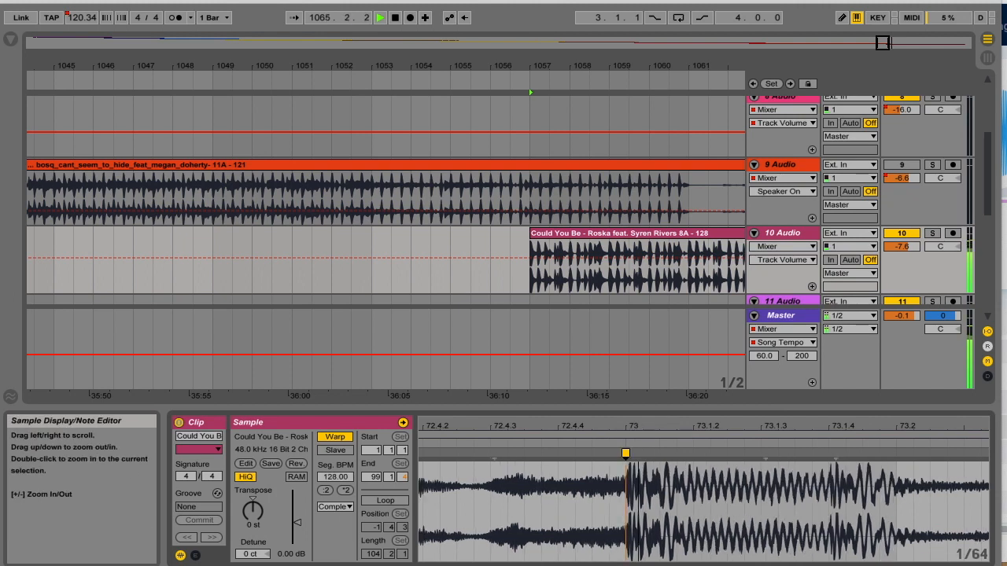
Add a warp marker at bar 97 of the Could You Be sample and extend the clip's end to 105.1.1
{"action": "left_click_drag", "start_coordinate": [639, 424], "coordinate": [815, 425]}
{"action": "mouse_move", "coordinate": [946, 424]}
{"action": "left_mouse_down"}
{"action": "mouse_move", "coordinate": [923, 440]}
{"action": "mouse_move", "coordinate": [946, 425]}
{"action": "left_mouse_up"}
{"action": "double_click", "coordinate": [894, 455]}
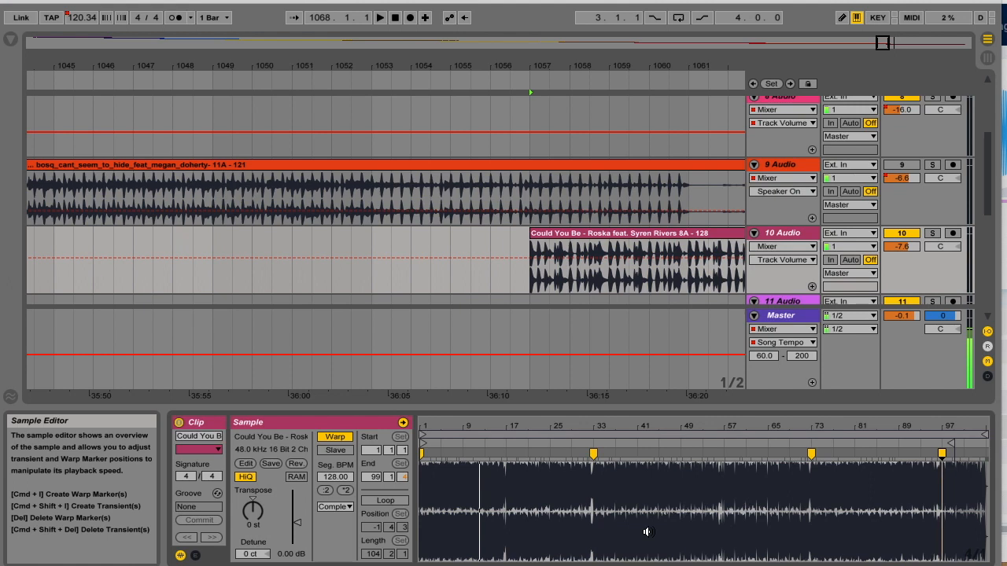
{"action": "left_click_drag", "start_coordinate": [950, 445], "coordinate": [994, 443]}
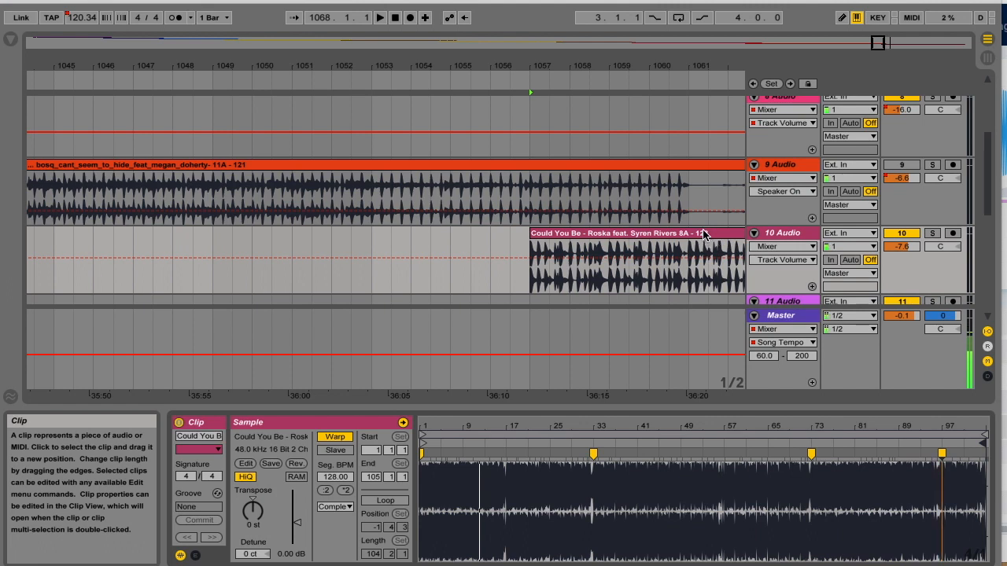
Automate the master Song Tempo to rise from just before the bosq clip to 124.64 BPM at about bar 1051
{"action": "left_click_drag", "start_coordinate": [544, 62], "coordinate": [647, 8]}
{"action": "left_click", "coordinate": [236, 354]}
{"action": "left_click_drag", "start_coordinate": [629, 354], "coordinate": [632, 352]}
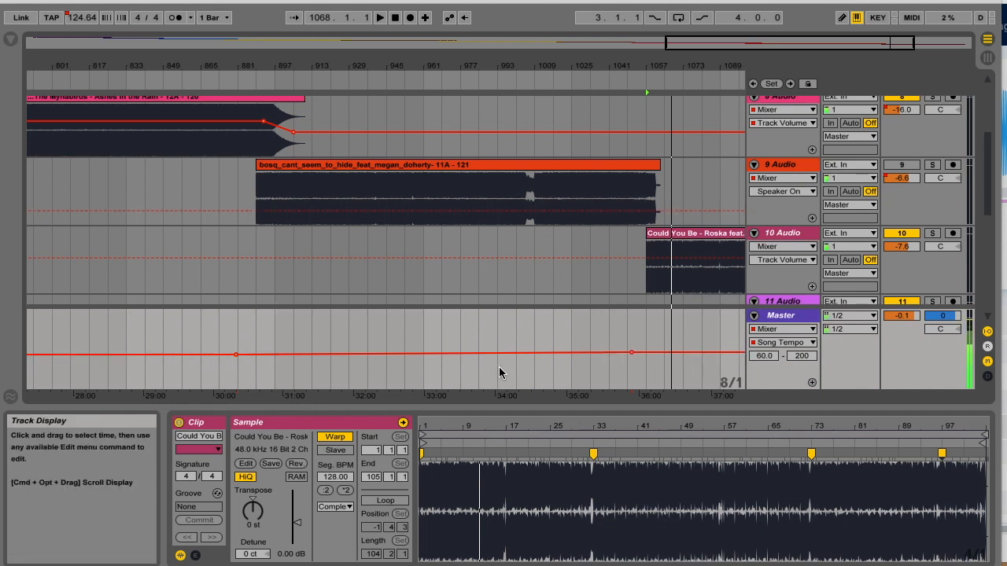
Play the transition with 9 Audio unmuted and move the Could You Be clip earlier to start at bar 1053
{"action": "left_click", "coordinate": [599, 85]}
{"action": "left_click", "coordinate": [909, 165]}
{"action": "mouse_move", "coordinate": [655, 65]}
{"action": "left_mouse_down"}
{"action": "mouse_move", "coordinate": [650, 141]}
{"action": "mouse_move", "coordinate": [612, 143]}
{"action": "mouse_move", "coordinate": [611, 181]}
{"action": "left_mouse_up"}
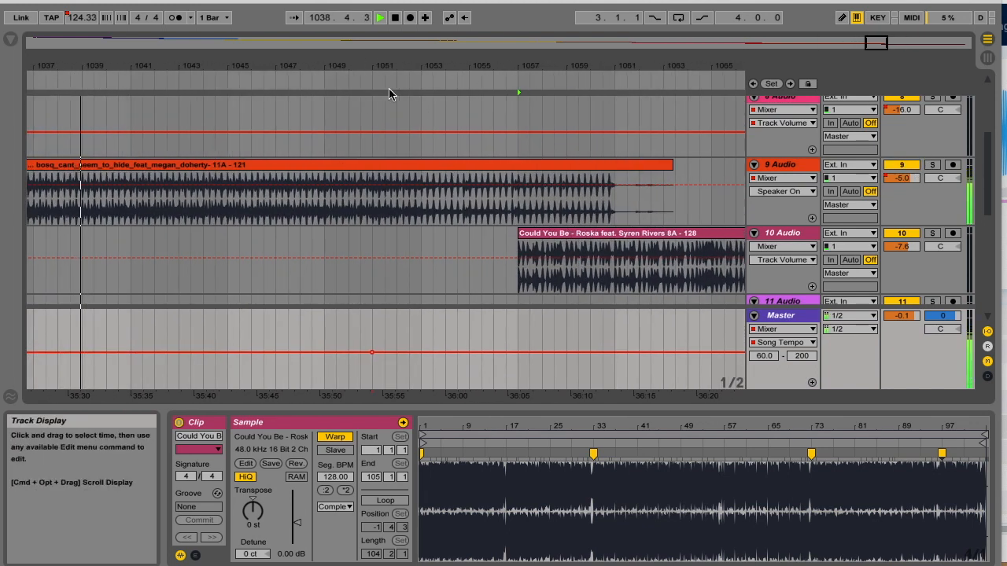
{"action": "left_click_drag", "start_coordinate": [586, 234], "coordinate": [490, 235]}
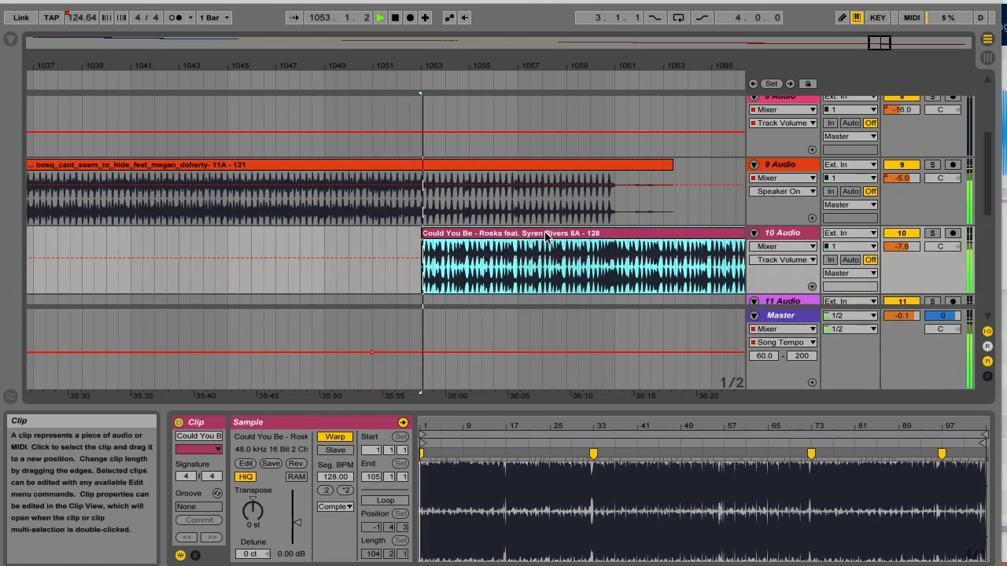
Play the overlap of the bosq and Could You Be clips up to about bar 1061 and stop playback
{"action": "left_click_drag", "start_coordinate": [506, 58], "coordinate": [505, 49]}
{"action": "mouse_move", "coordinate": [440, 426]}
{"action": "left_mouse_down"}
{"action": "mouse_move", "coordinate": [441, 480]}
{"action": "mouse_move", "coordinate": [443, 420]}
{"action": "left_mouse_up"}
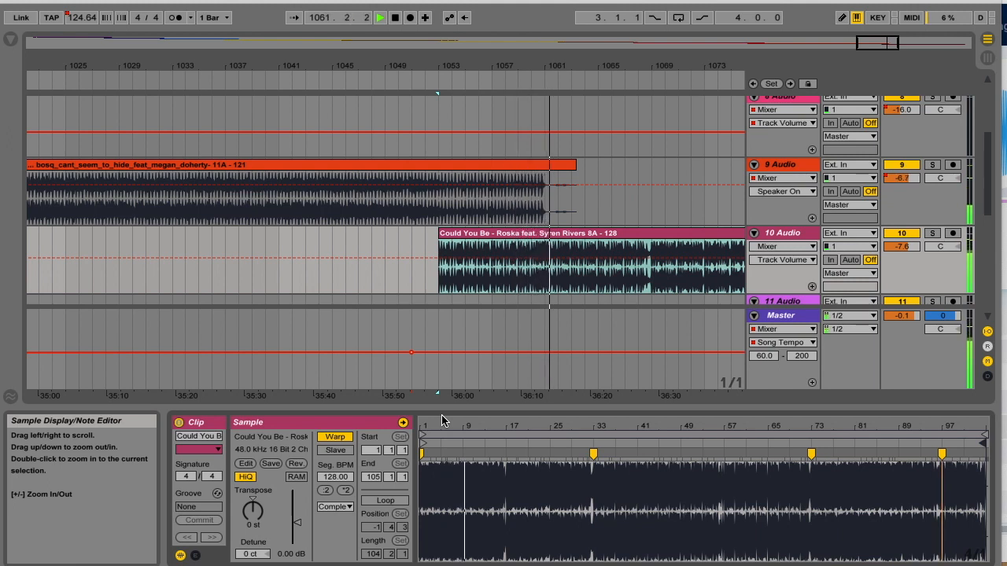
{"action": "key", "text": "space"}
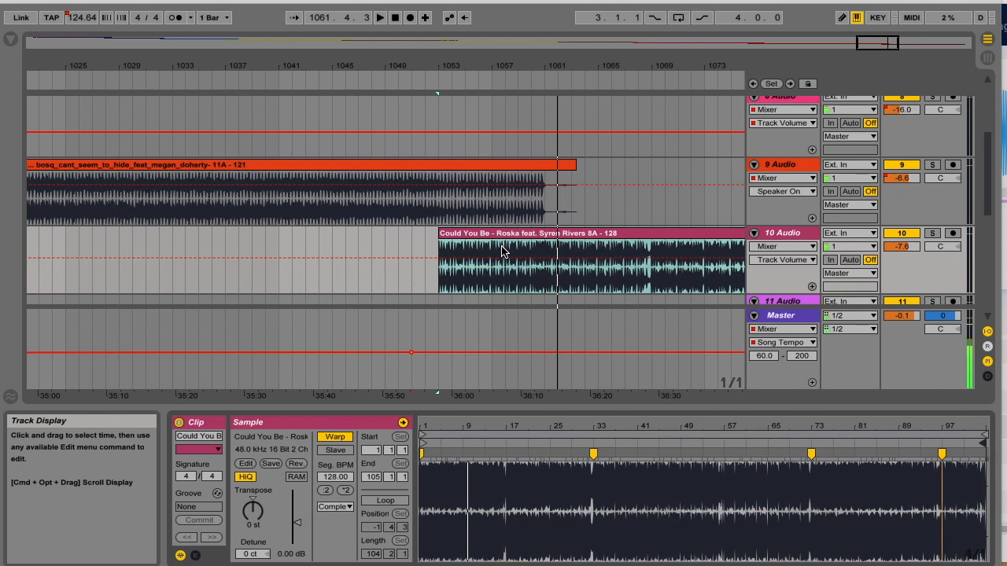
Append a copy of the bosq clip's opening 8 bars at bar 1061 on 9 Audio
{"action": "left_click_drag", "start_coordinate": [474, 61], "coordinate": [594, 6]}
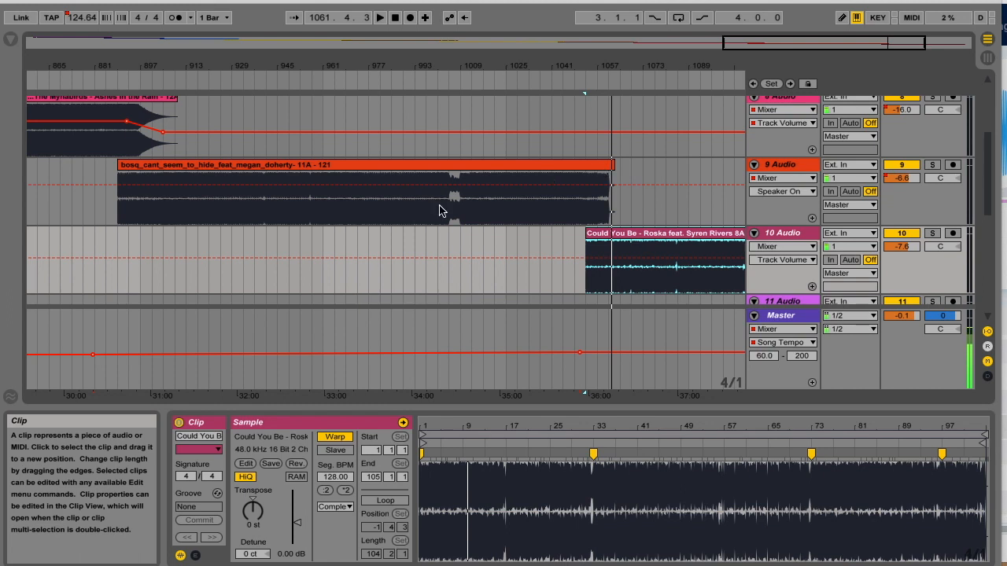
{"action": "left_click_drag", "start_coordinate": [117, 173], "coordinate": [614, 180]}
{"action": "left_click_drag", "start_coordinate": [604, 75], "coordinate": [526, 138]}
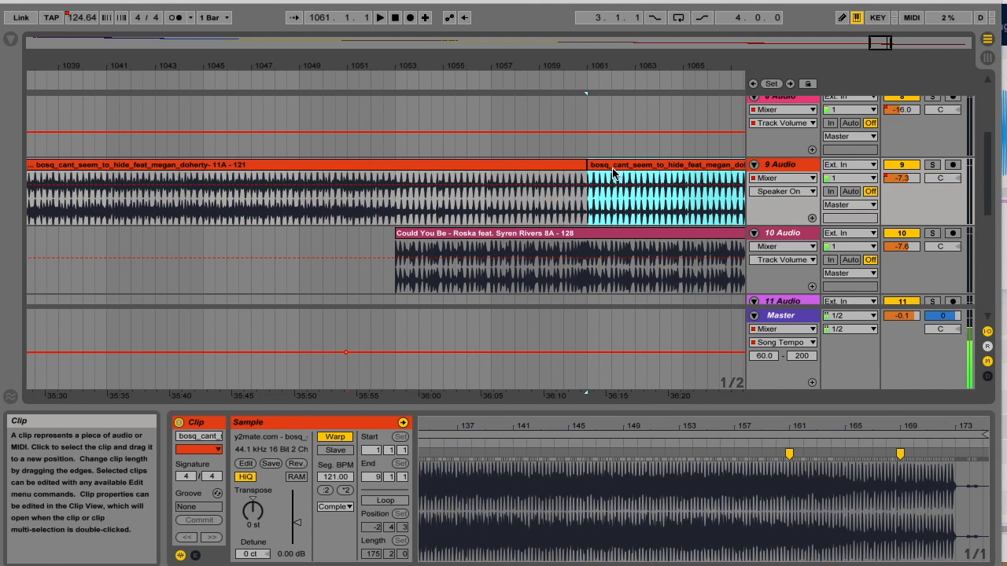
{"action": "left_click_drag", "start_coordinate": [625, 57], "coordinate": [470, 51]}
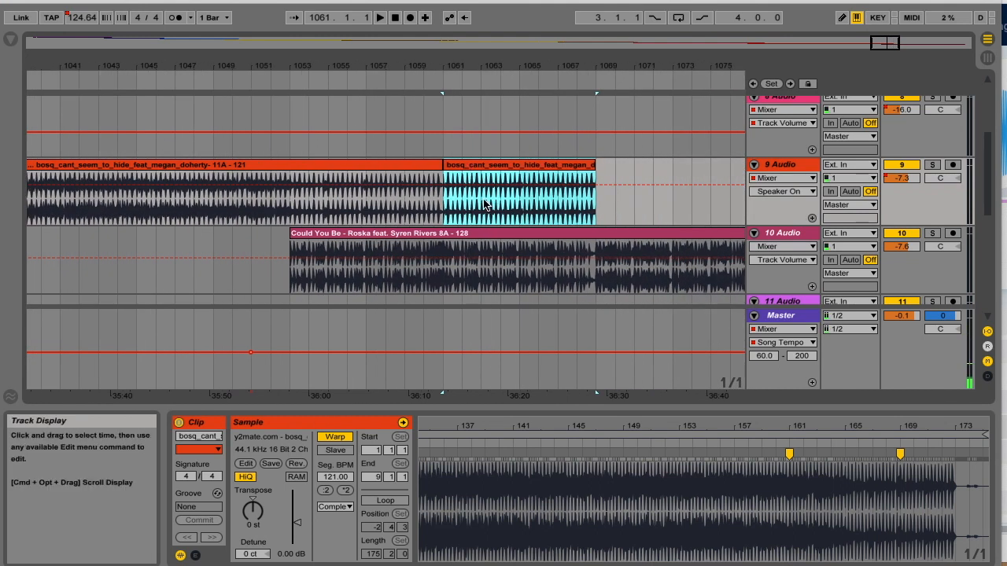
Display the fades on 9 Audio and try a crossfade between the two bosq clips at bar 1061
{"action": "left_click", "coordinate": [770, 192]}
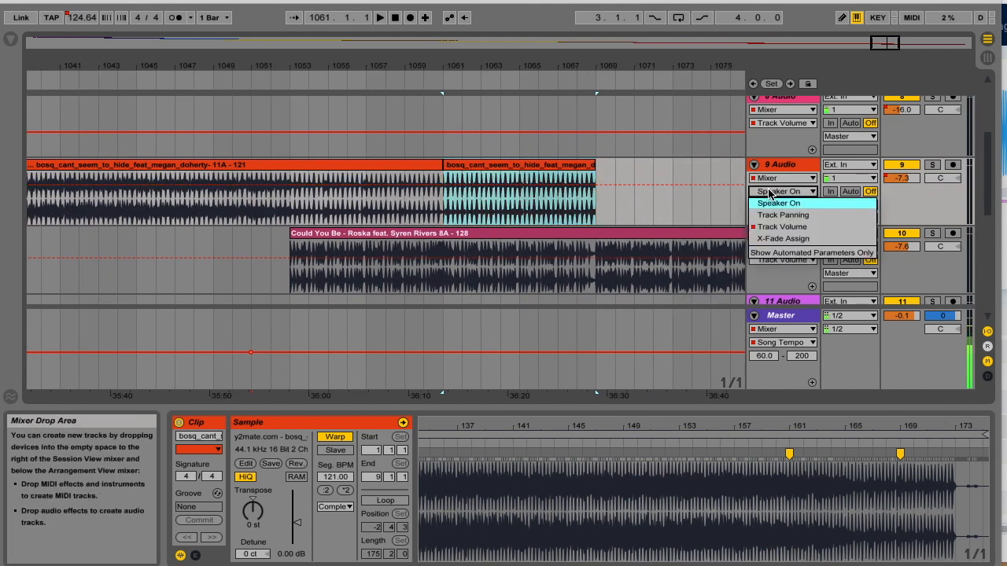
{"action": "left_click", "coordinate": [781, 178]}
{"action": "left_click", "coordinate": [771, 191]}
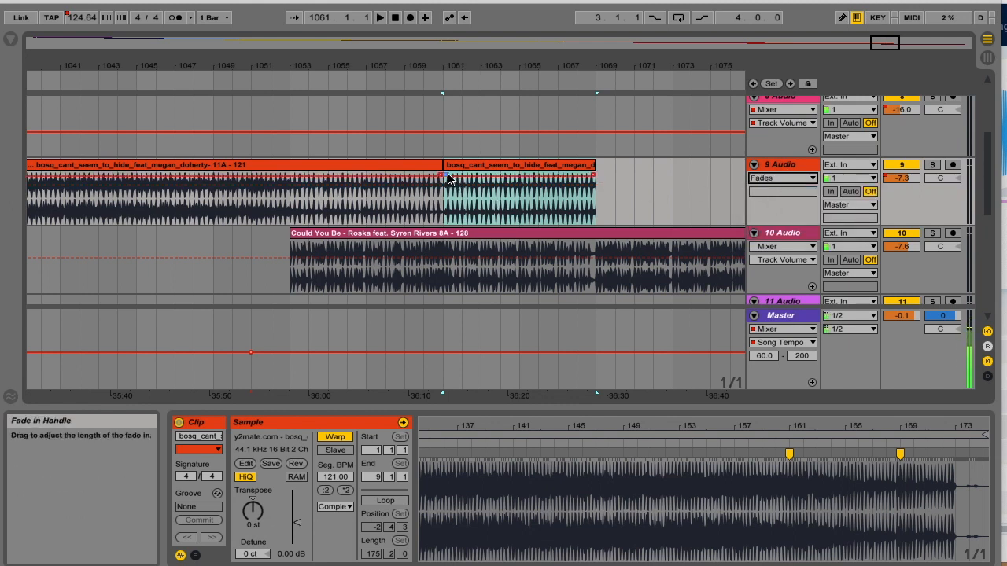
{"action": "left_click_drag", "start_coordinate": [448, 179], "coordinate": [305, 173]}
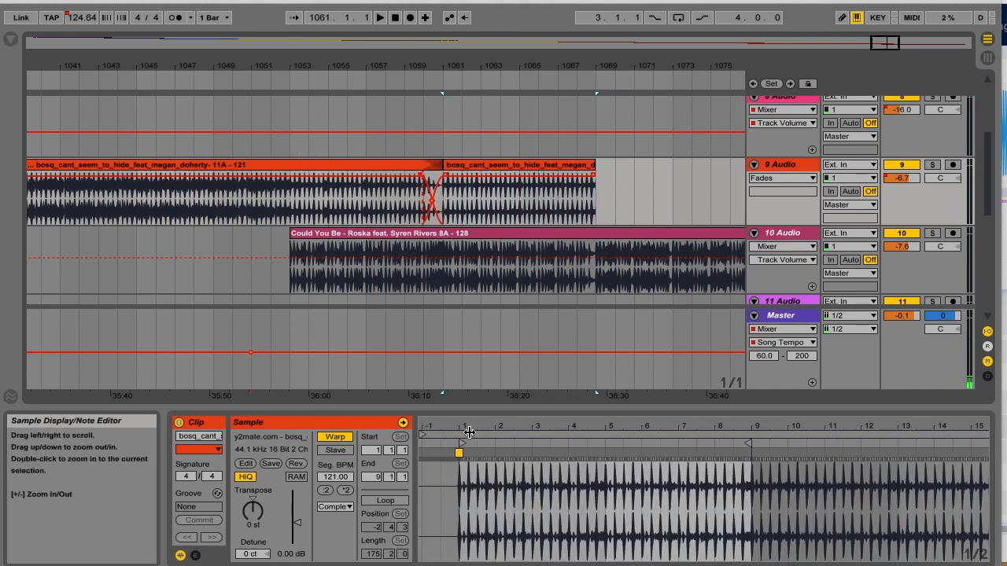
{"action": "key", "text": "super+z"}
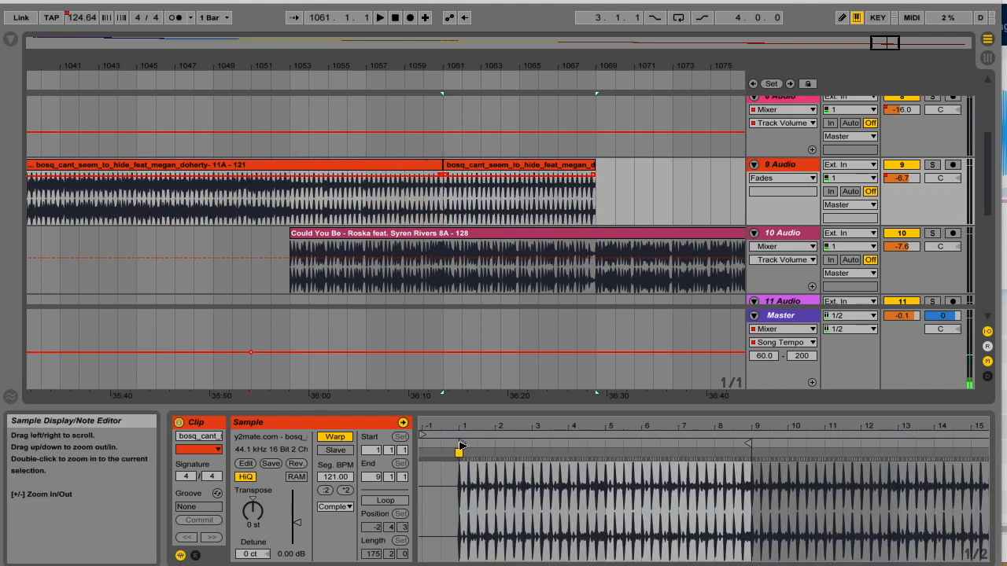
Set the appended bosq clip to span 5.1.1 to 17.1.1 and crossfade into it from about bar 1056
{"action": "left_click_drag", "start_coordinate": [460, 447], "coordinate": [604, 446]}
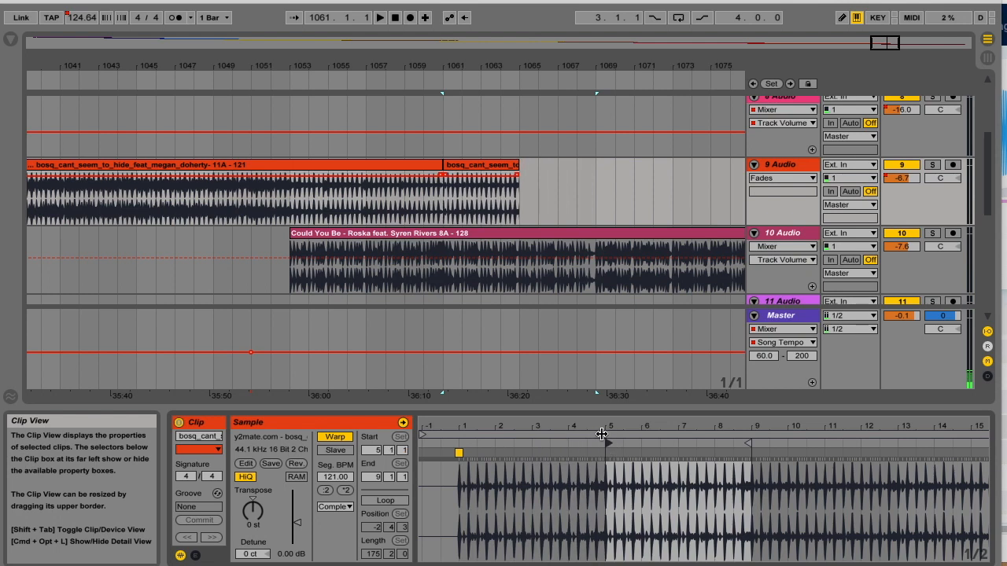
{"action": "left_click_drag", "start_coordinate": [442, 173], "coordinate": [318, 171]}
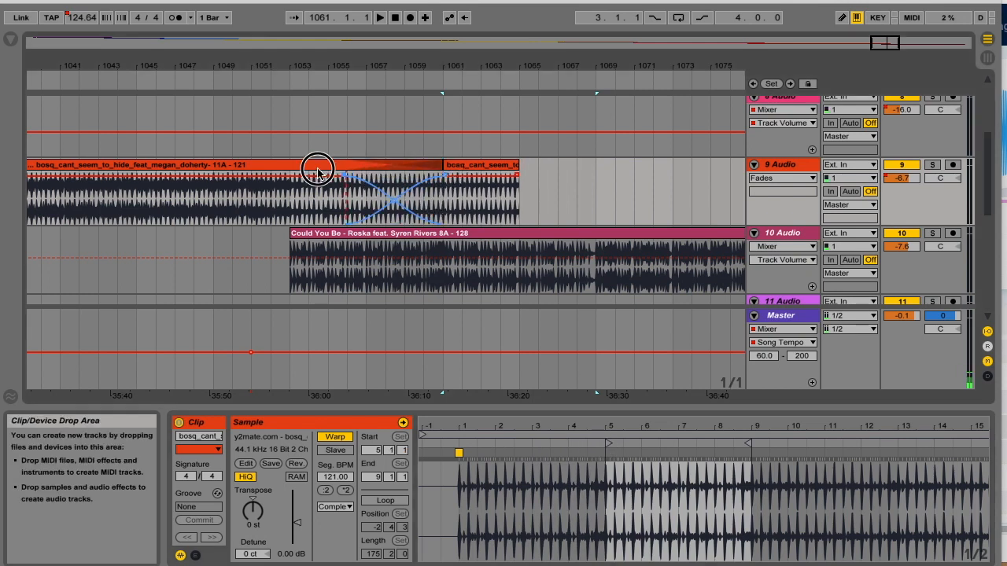
{"action": "left_click_drag", "start_coordinate": [515, 167], "coordinate": [678, 167]}
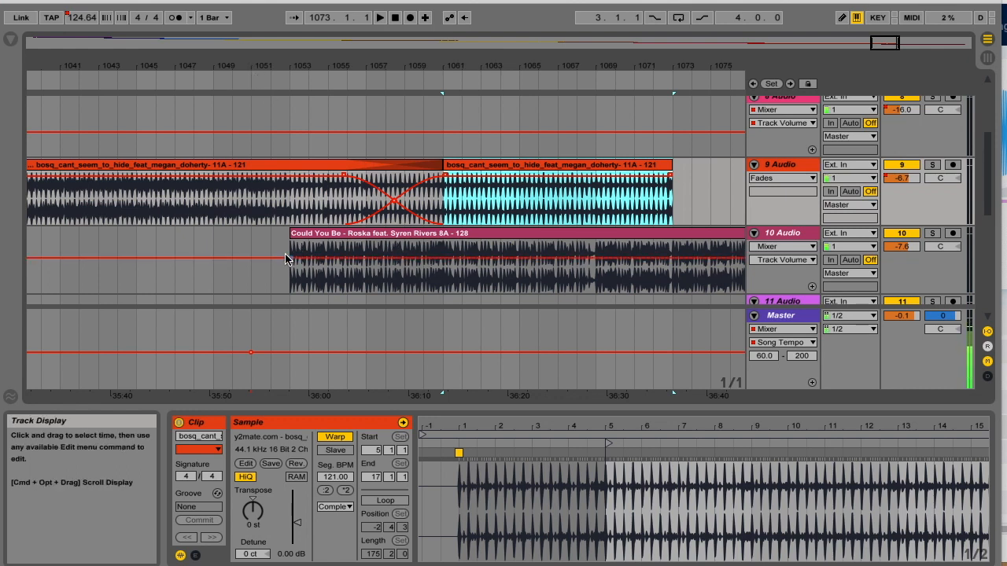
Automate 10 Audio's Track Volume to rise between about bars 1053 and 1062, and play the transition from about bar 1049
{"action": "left_click", "coordinate": [463, 259]}
{"action": "left_click_drag", "start_coordinate": [289, 256], "coordinate": [286, 269]}
{"action": "left_click", "coordinate": [227, 79]}
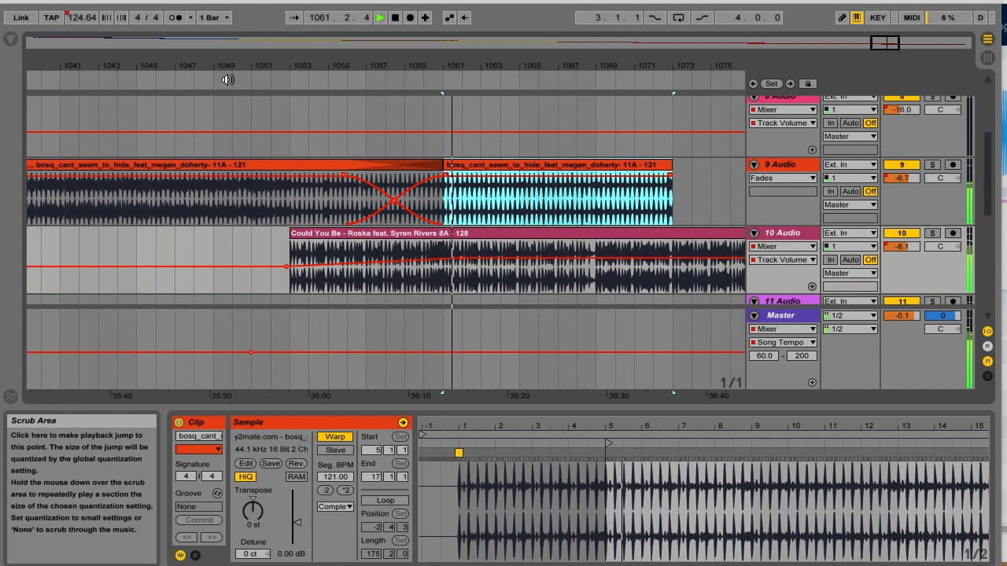
Lengthen the crossfade by moving the join between the two bosq clips to about the middle of bar 1063
{"action": "left_click_drag", "start_coordinate": [446, 174], "coordinate": [549, 173]}
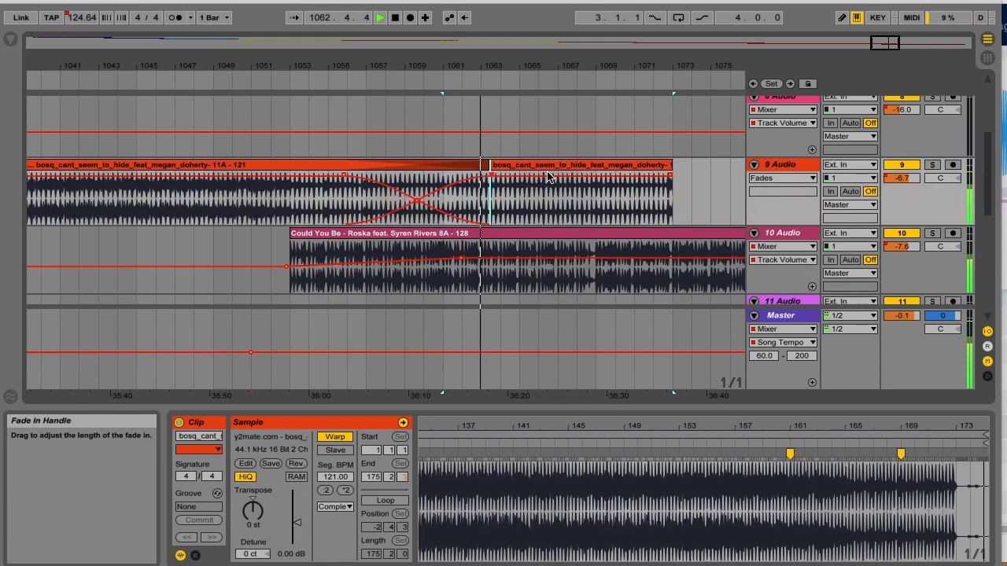
{"action": "left_click", "coordinate": [320, 173]}
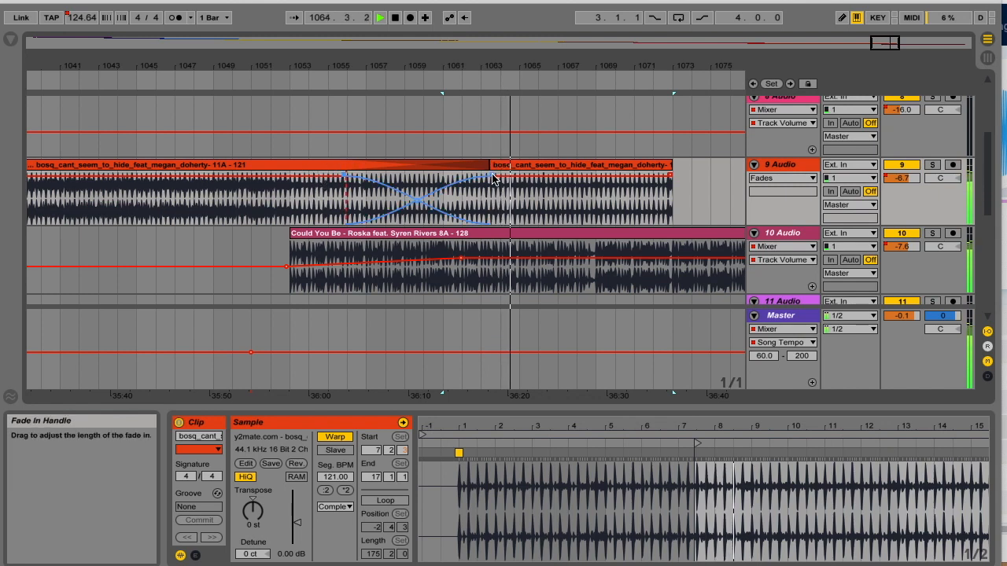
{"action": "left_click", "coordinate": [522, 171]}
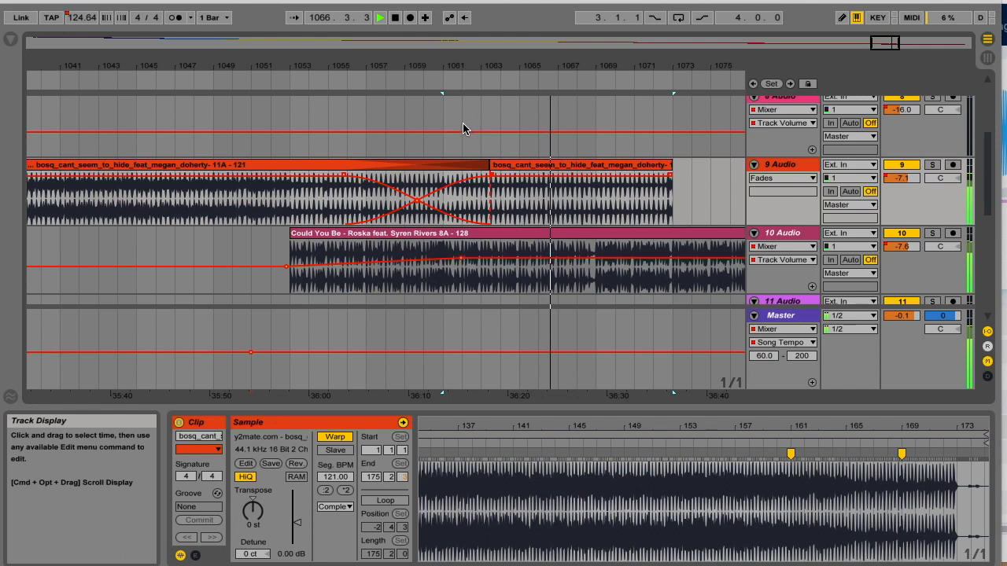
Fade out the appended bosq clip from about bar 1066 to its end at bar 1073, and stop playback
{"action": "left_click_drag", "start_coordinate": [668, 167], "coordinate": [598, 174]}
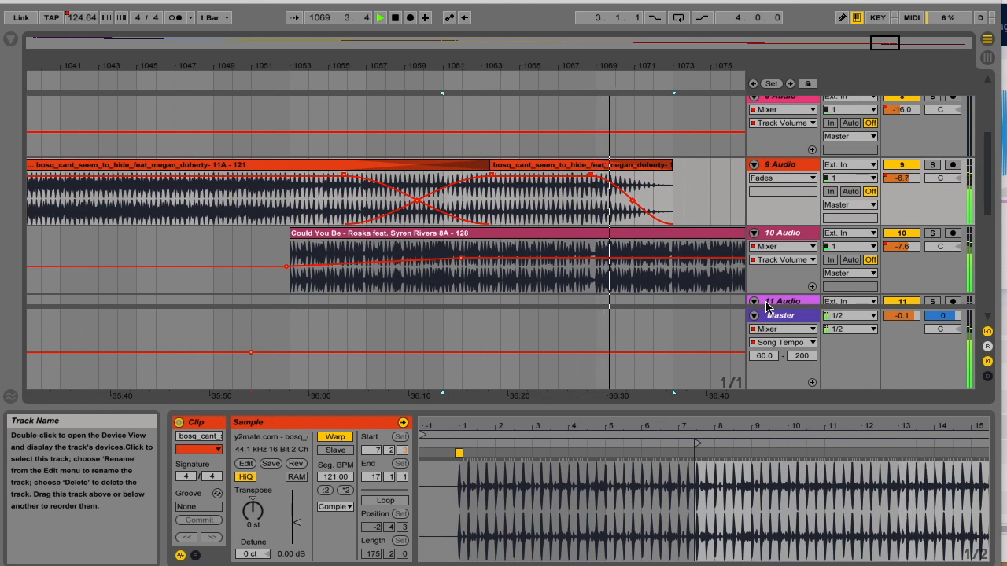
{"action": "left_click_drag", "start_coordinate": [593, 178], "coordinate": [543, 173]}
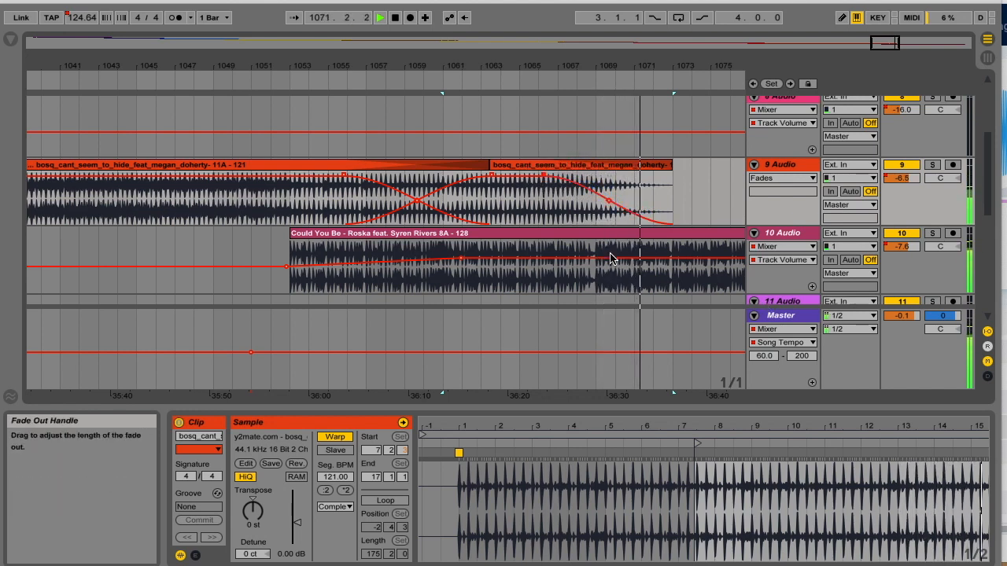
{"action": "left_click", "coordinate": [396, 17]}
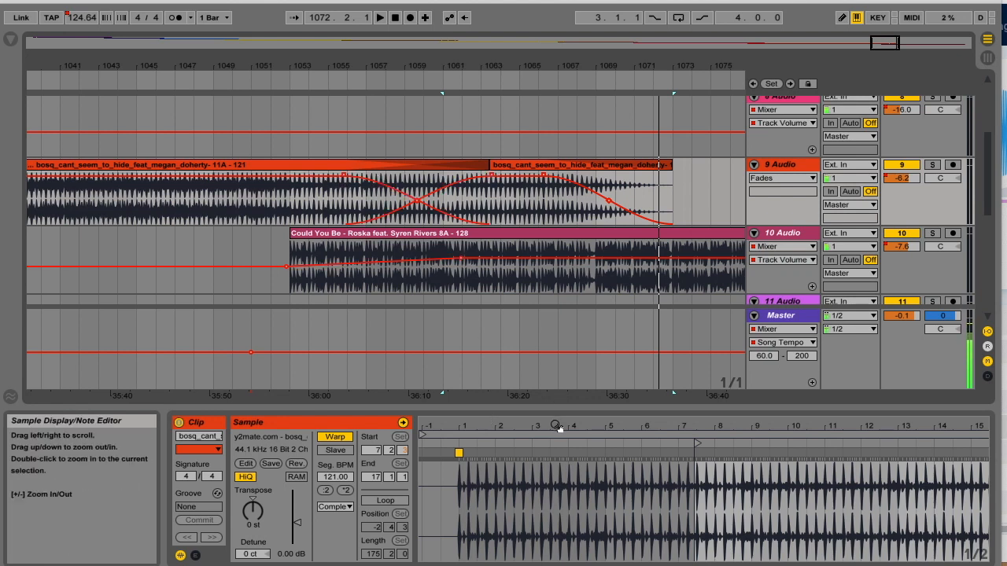
{"action": "left_click_drag", "start_coordinate": [555, 426], "coordinate": [555, 411]}
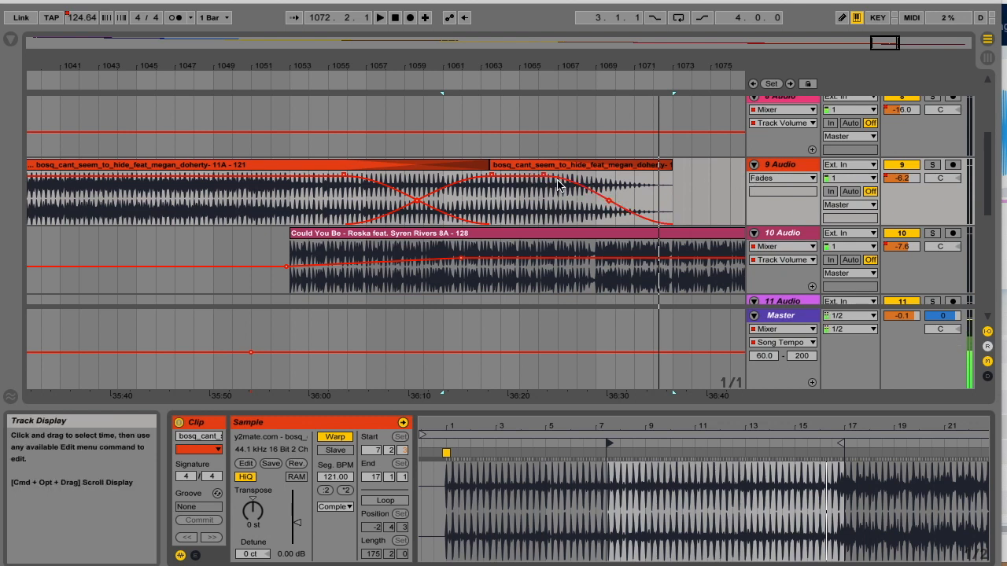
{"action": "mouse_move", "coordinate": [516, 65]}
{"action": "left_mouse_down"}
{"action": "mouse_move", "coordinate": [372, 64]}
{"action": "mouse_move", "coordinate": [339, 17]}
{"action": "mouse_move", "coordinate": [339, 60]}
{"action": "left_mouse_up"}
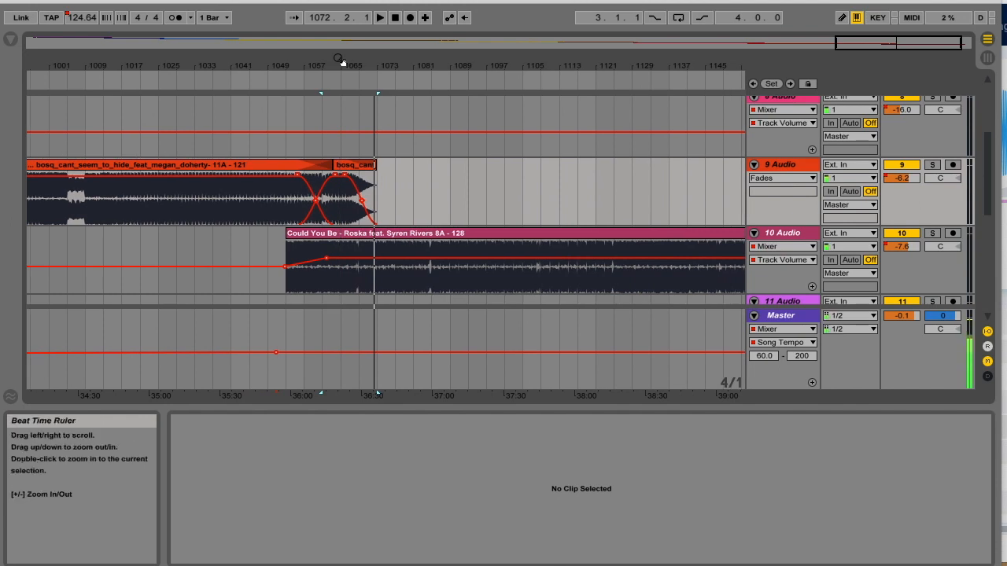